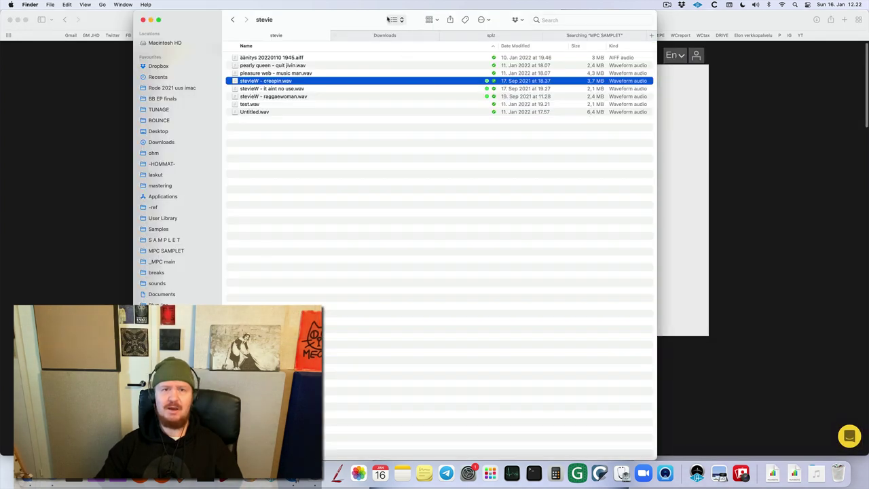
# Step: Open stevieW - creepin.wav in TwistedWave, play it, and stop it back at the start
pyautogui.moveTo(387, 19); pyautogui.dragTo(343, 279)
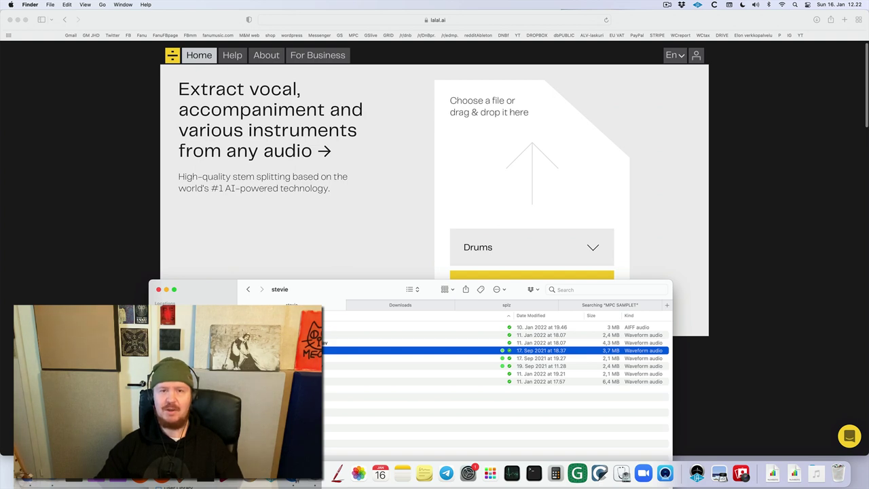
pyautogui.doubleClick(197, 350)
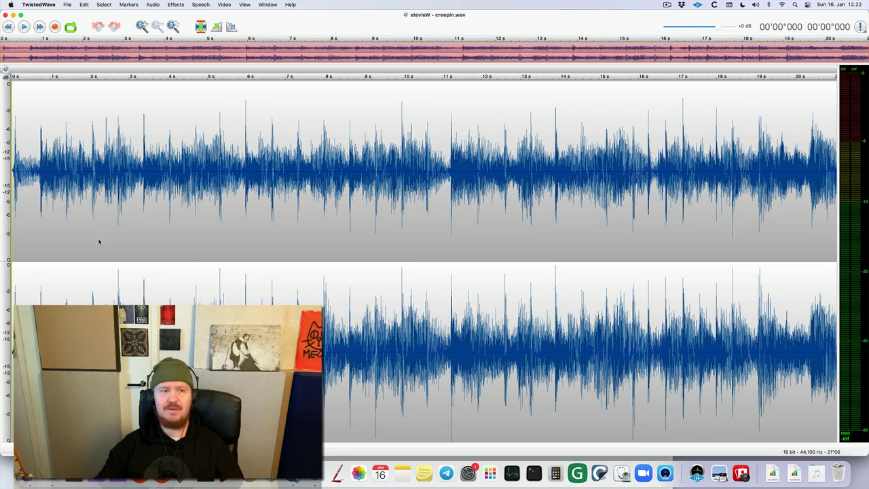
pyautogui.press('space')
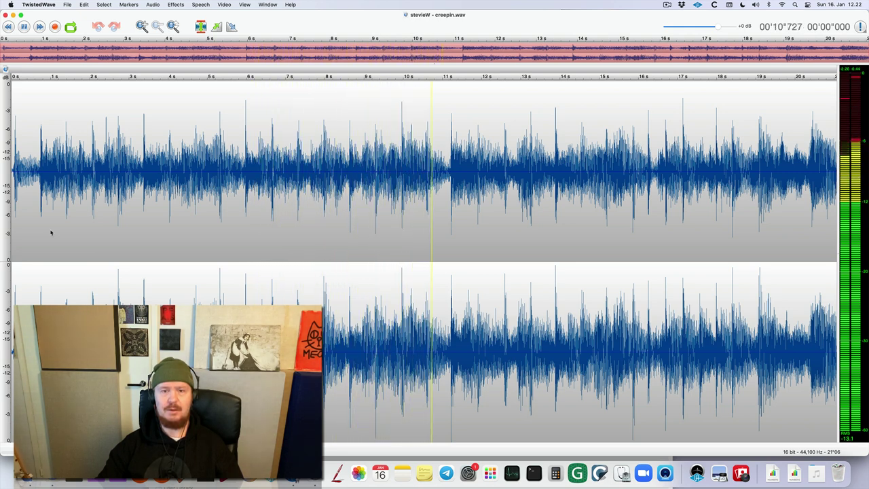
pyautogui.press('space')
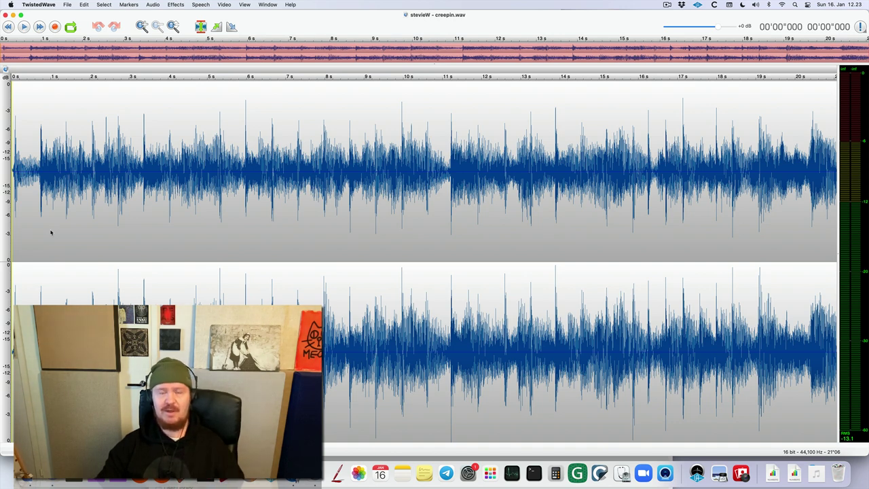
pyautogui.press('super+Tab')
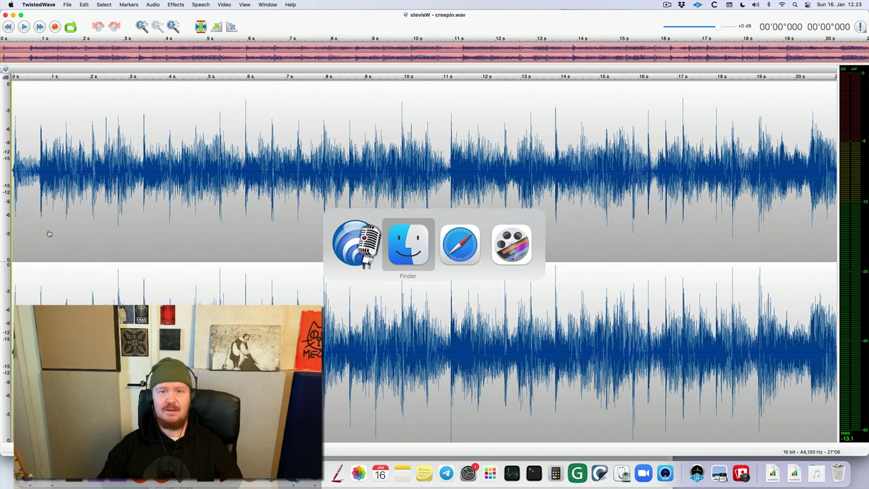
# Step: Browse the LALAL.AI stem separation types and leave the selection on Drums
pyautogui.press('super+Tab')
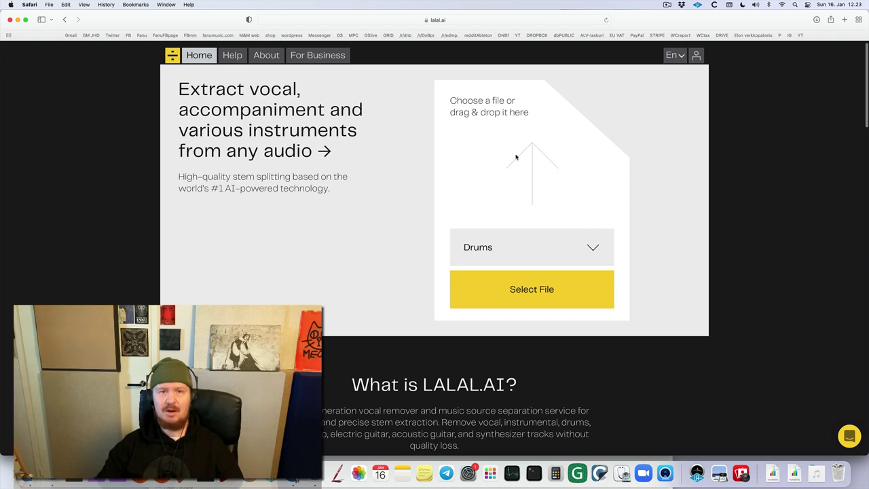
pyautogui.press('super+Tab')
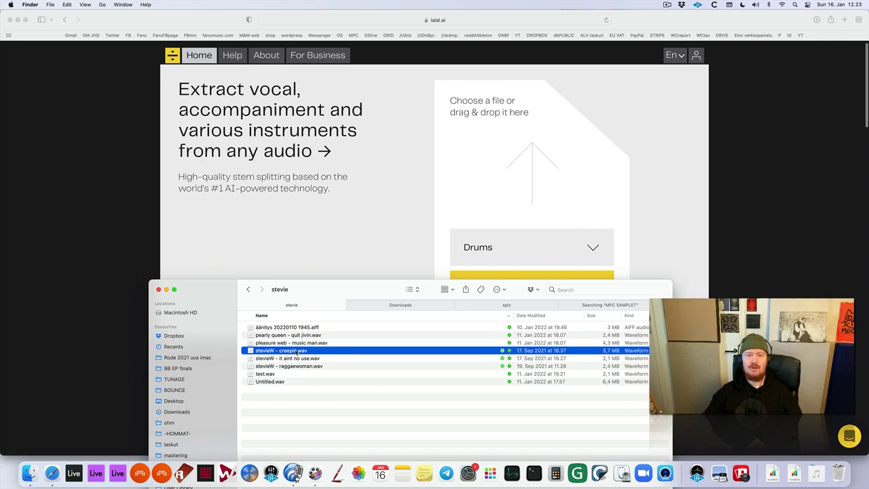
pyautogui.click(308, 250)
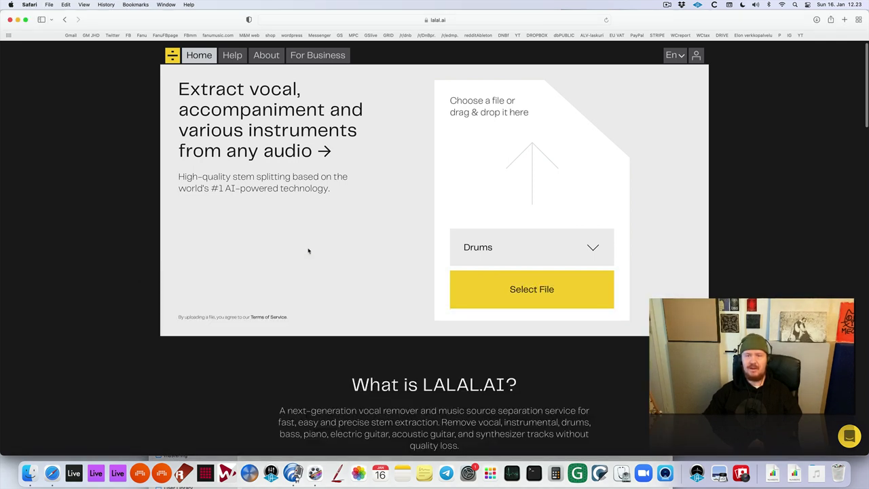
pyautogui.click(583, 248)
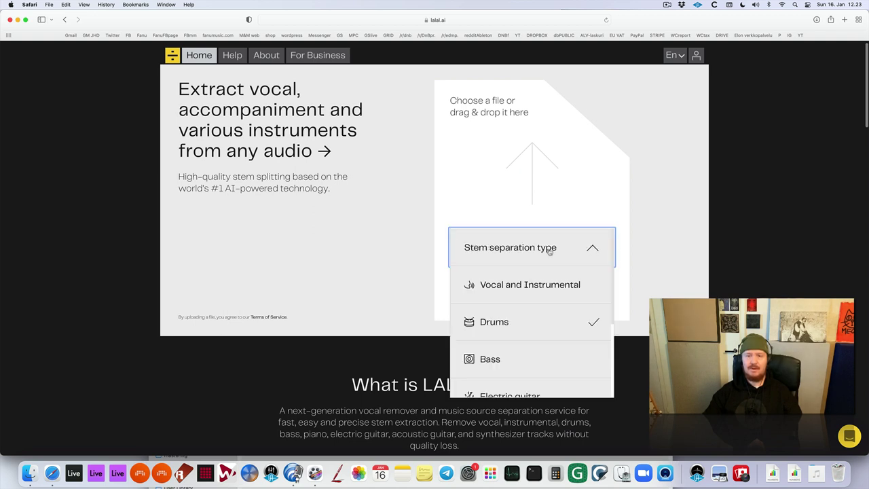
pyautogui.scroll(-1, 579, 279)
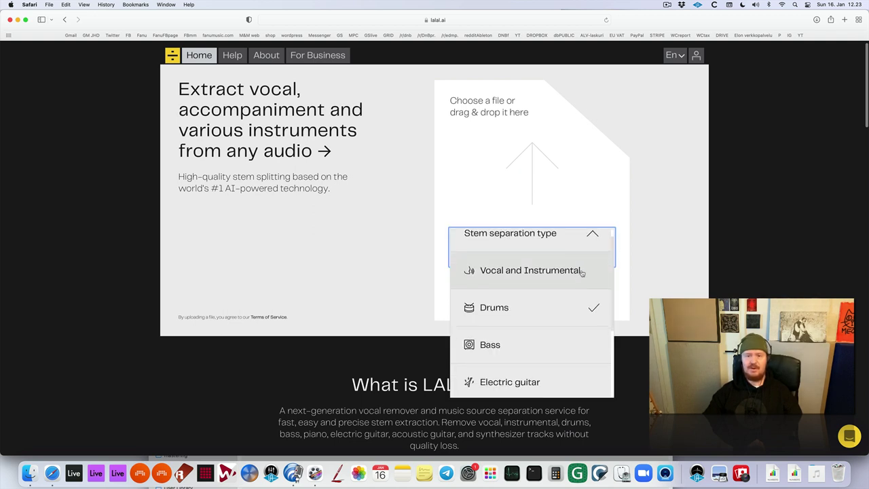
pyautogui.scroll(-1, 574, 289)
pyautogui.scroll(-3, 574, 289)
pyautogui.scroll(-2, 574, 289)
pyautogui.scroll(-1, 574, 289)
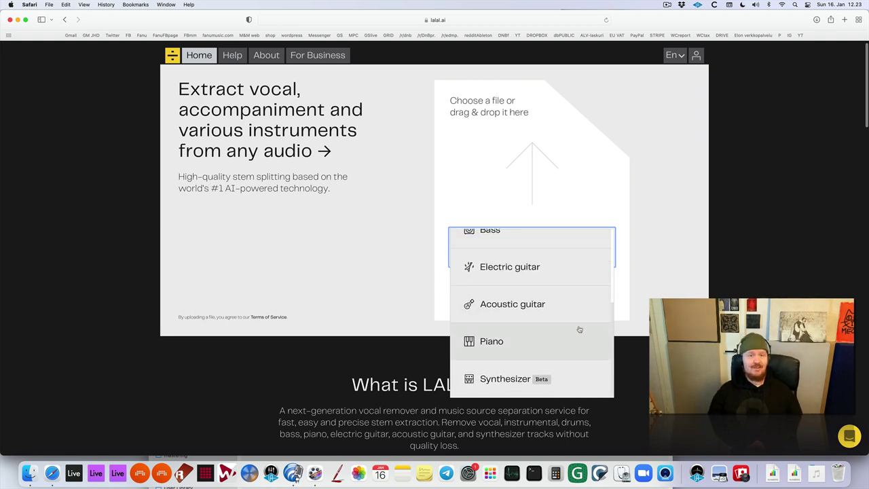
pyautogui.scroll(1, 580, 330)
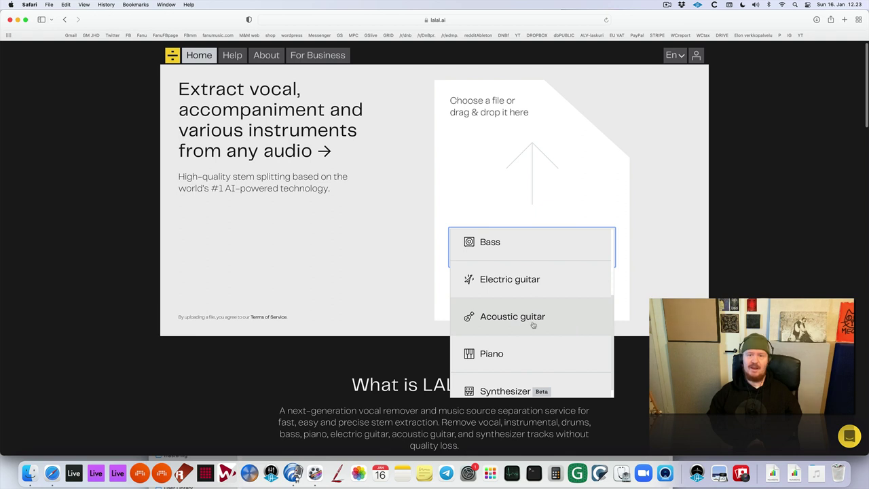
pyautogui.click(335, 274)
# Step: Upload stevieW - creepin.wav to LALAL.AI by dragging it from the stevie folder
pyautogui.click(26, 473)
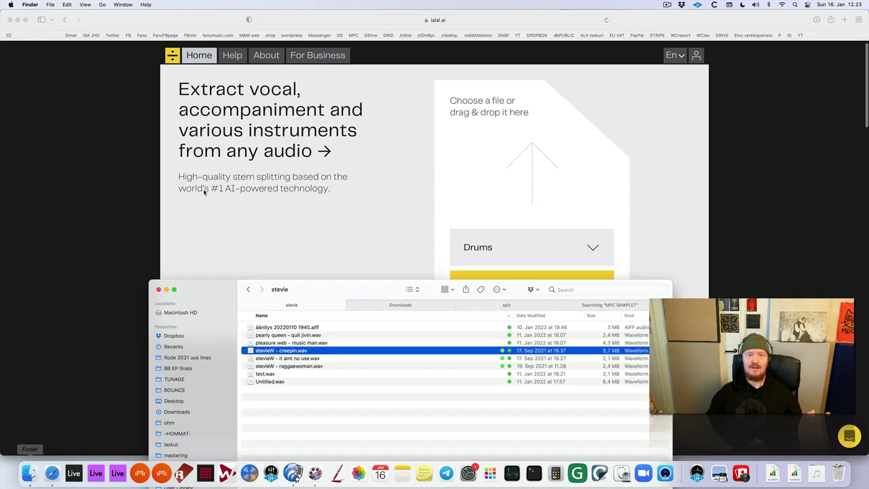
pyautogui.moveTo(290, 351); pyautogui.dragTo(516, 195)
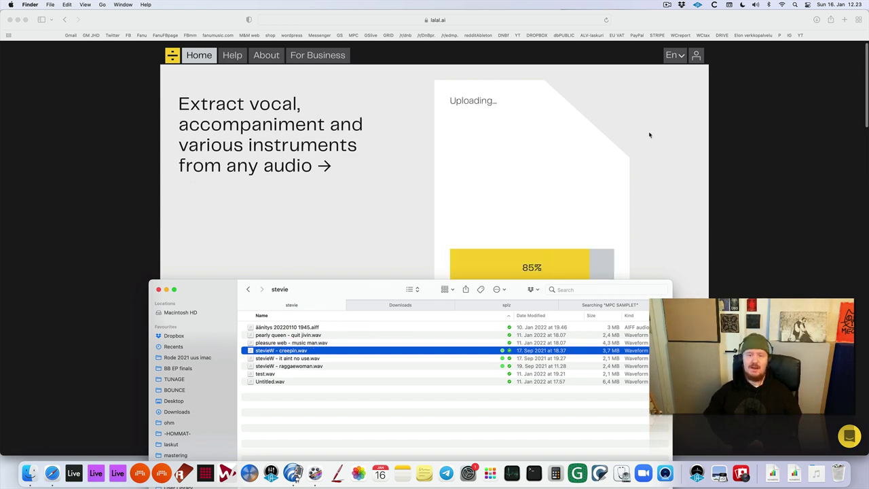
pyautogui.click(609, 274)
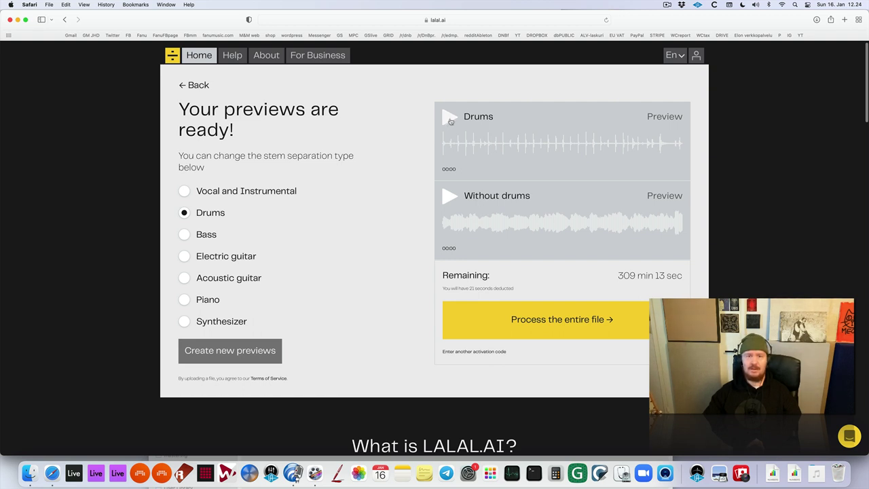
# Step: Listen to the Drums preview, then stop it
pyautogui.click(450, 121)
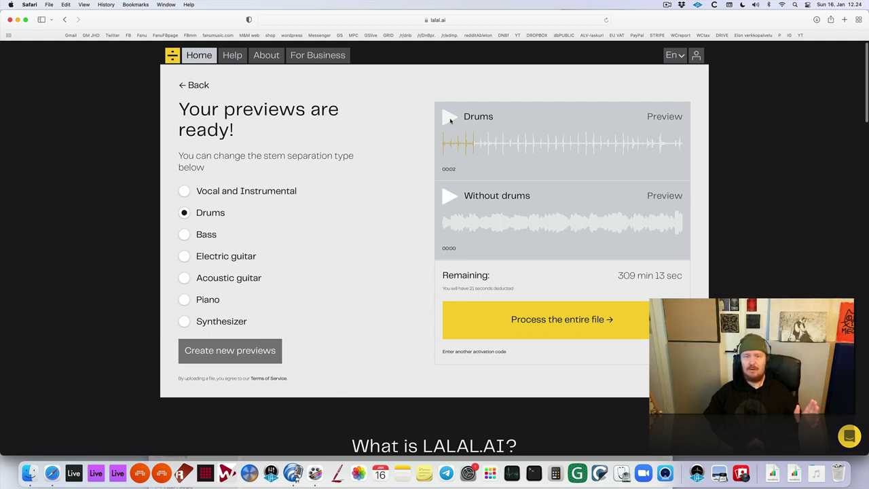
pyautogui.click(451, 121)
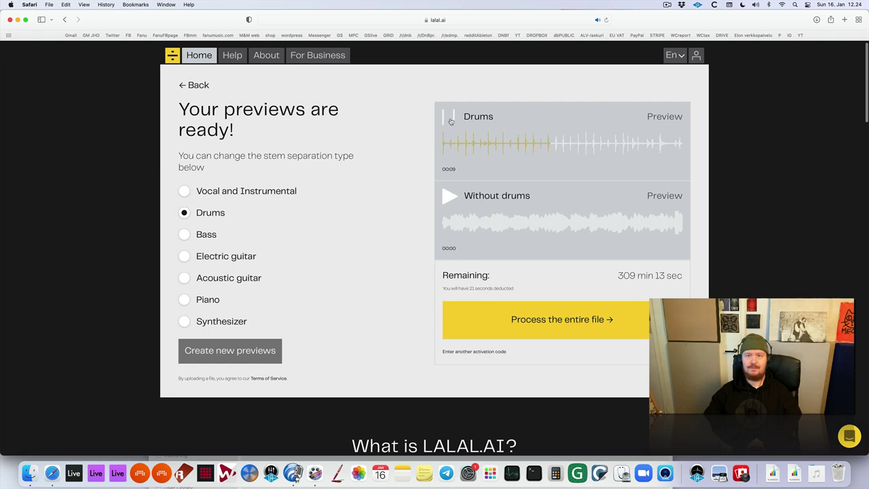
pyautogui.click(450, 121)
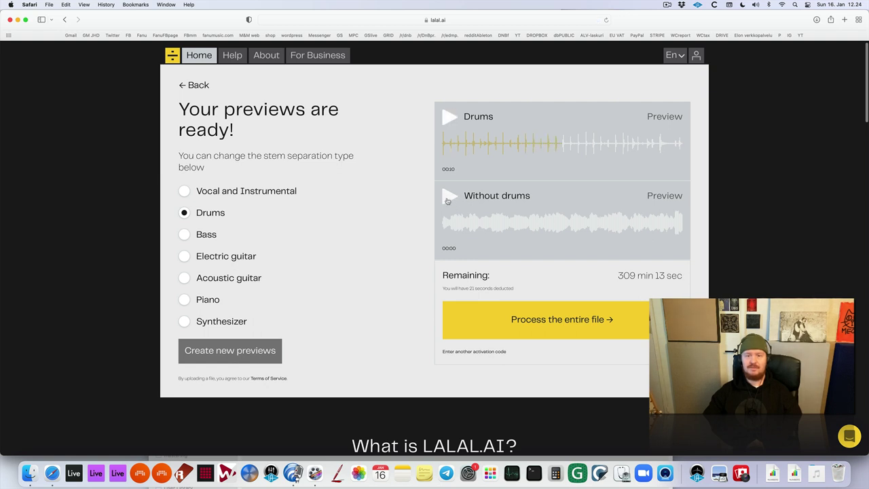
# Step: Play the Without drums preview, then highlight the 309 remaining minutes
pyautogui.click(449, 199)
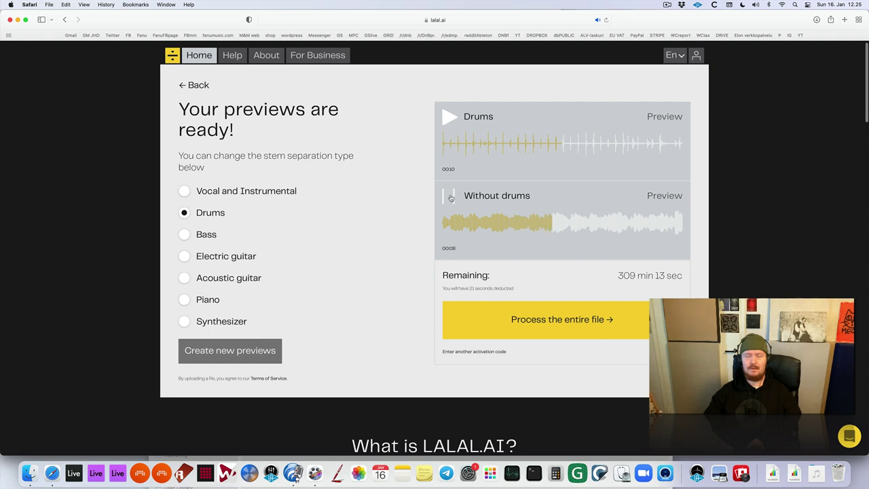
pyautogui.click(451, 197)
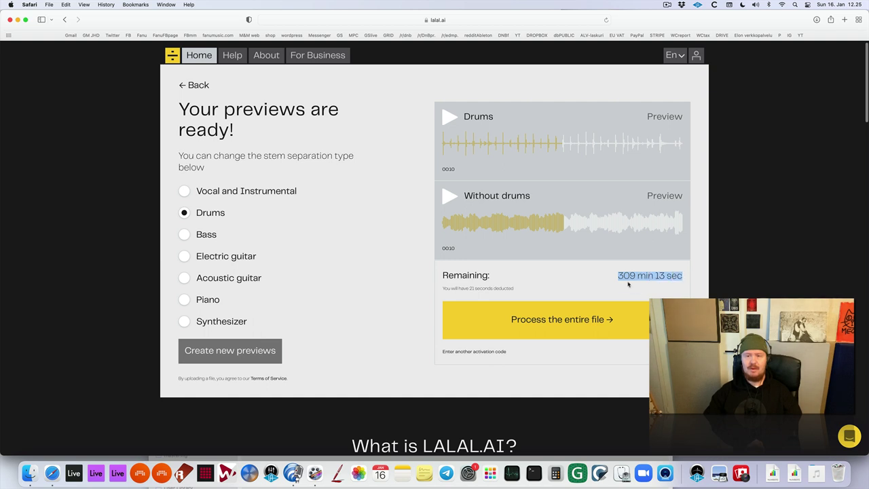
pyautogui.click(628, 278)
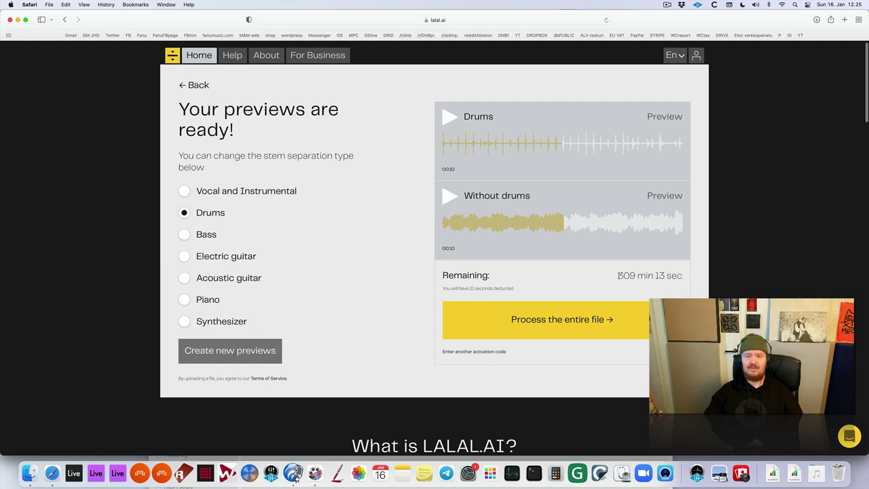
pyautogui.moveTo(620, 275); pyautogui.dragTo(664, 276)
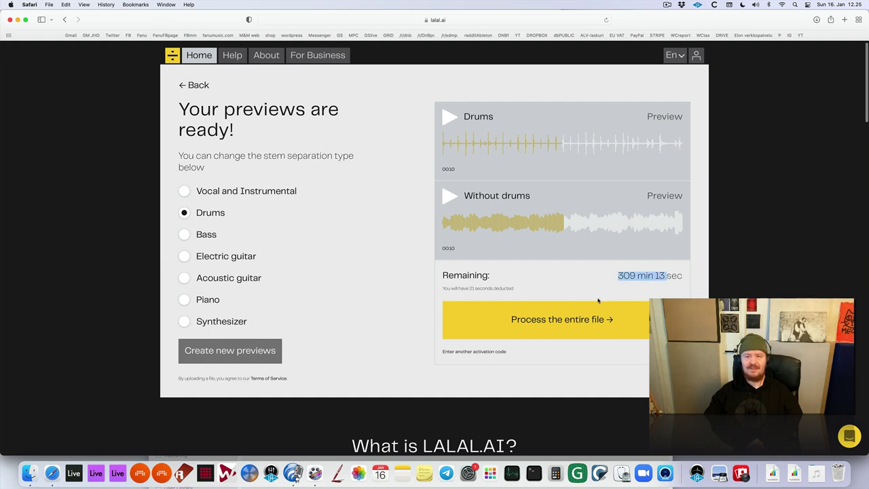
# Step: Process the entire file into full stems and download the Drums [Full] file
pyautogui.click(575, 295)
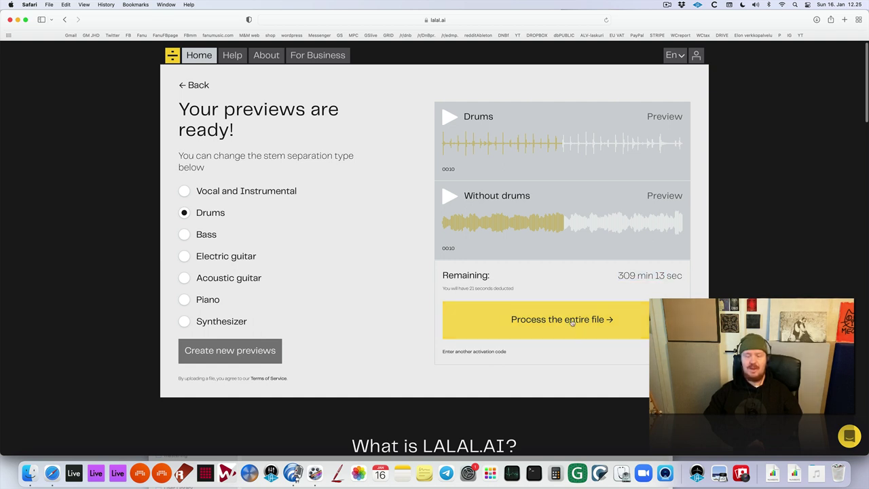
pyautogui.click(577, 322)
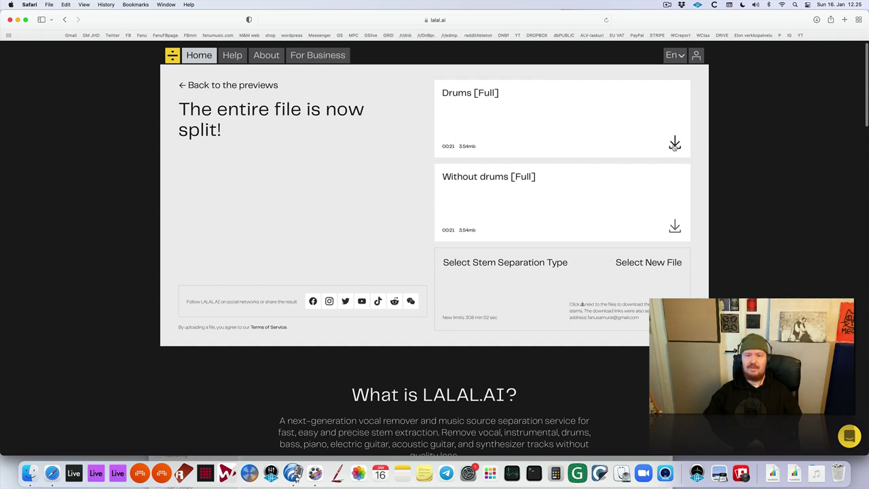
pyautogui.click(674, 144)
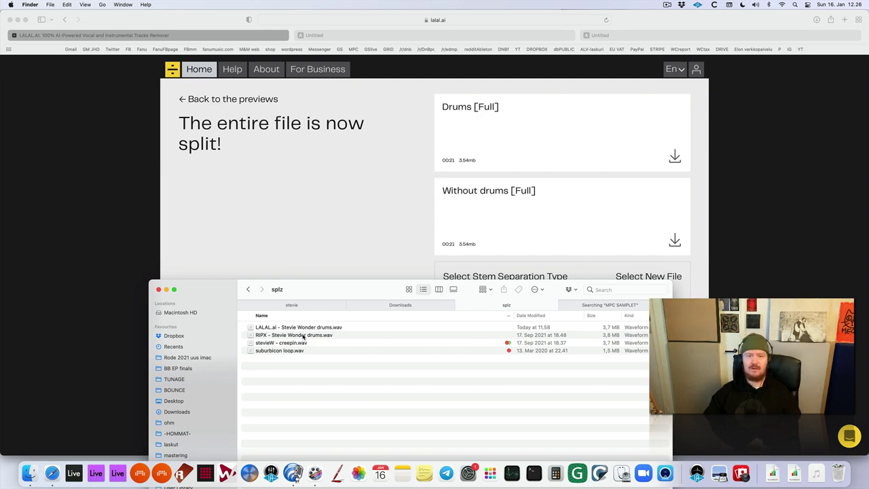
# Step: Open RIPX - Stevie Wonder drums.wav, then the downloaded creepin lalalai drum split, in TwistedWave
pyautogui.doubleClick(304, 336)
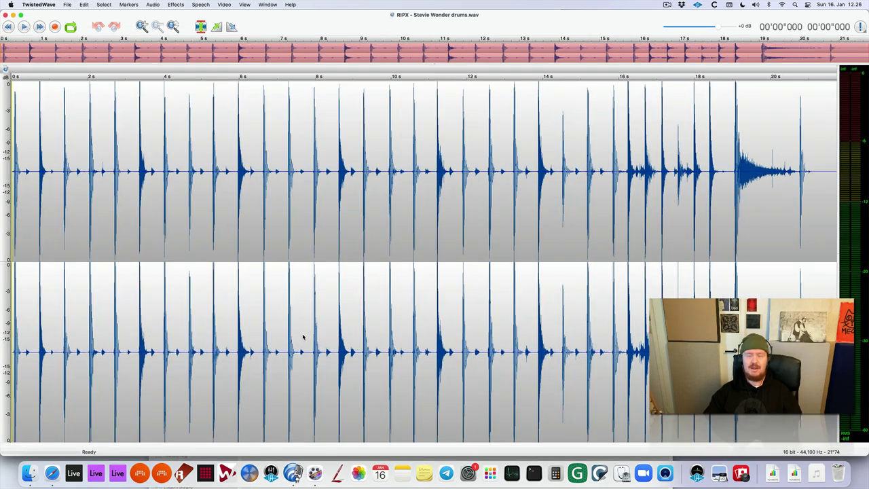
pyautogui.press('super+Tab')
pyautogui.click(345, 305)
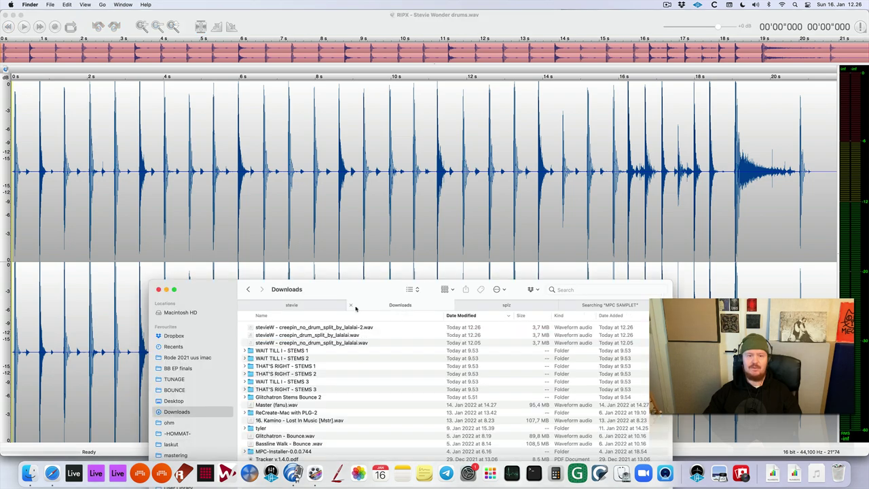
pyautogui.doubleClick(333, 335)
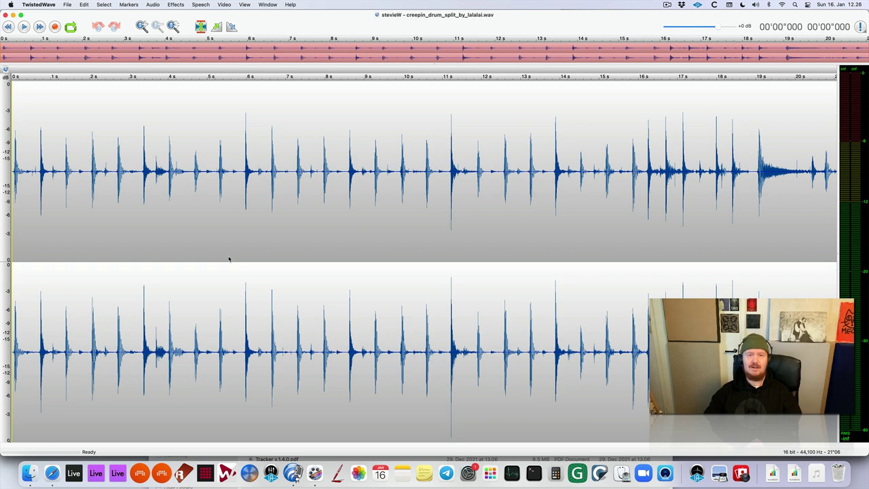
# Step: Play the original creepin mix, then start the RIPX drums file
pyautogui.press('super+grave')
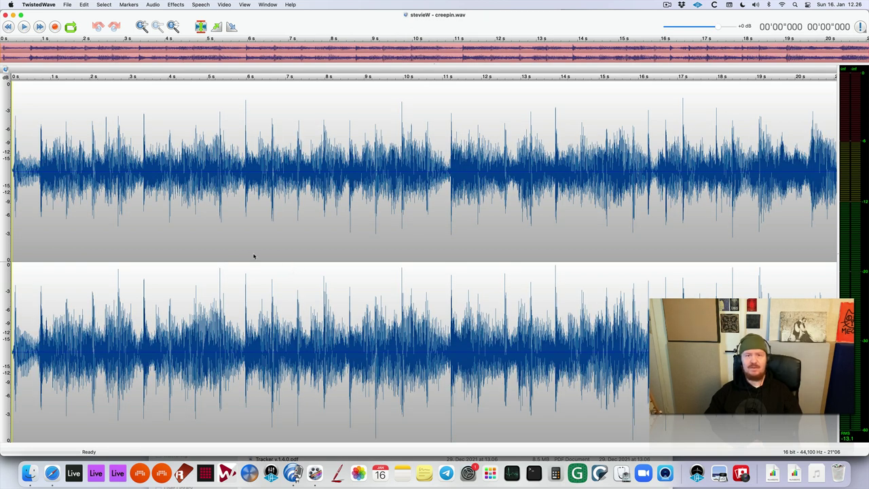
pyautogui.press('space')
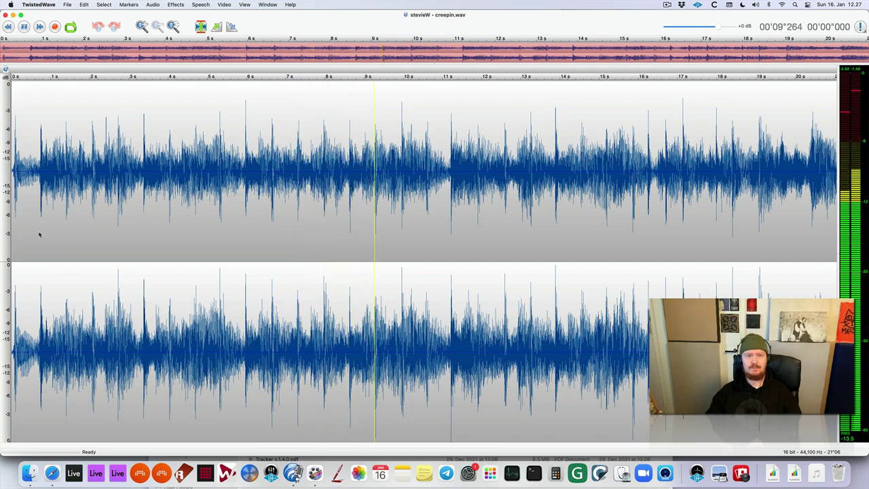
pyautogui.press('super+grave')
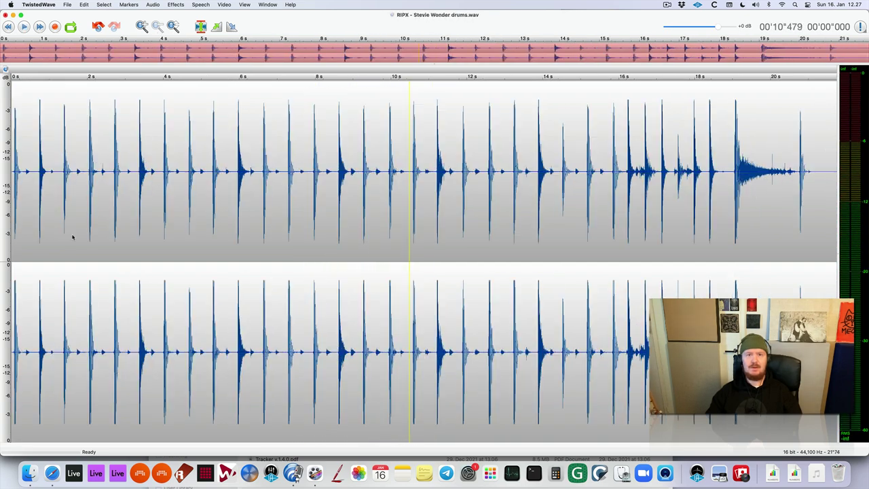
pyautogui.press('space')
# Step: Apply a level change to the whole RIPX drums, replay them, then play the LALAL.AI drum split
pyautogui.press('super+a')
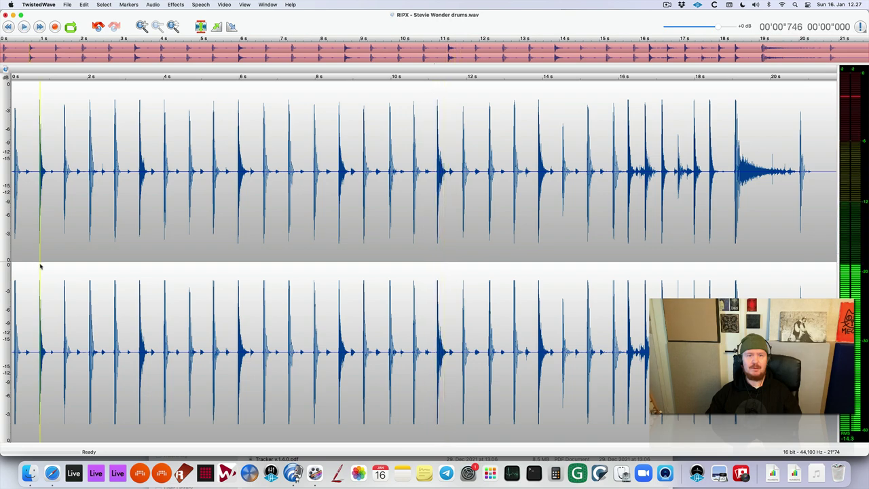
pyautogui.press('super+shift+n')
pyautogui.press('Return')
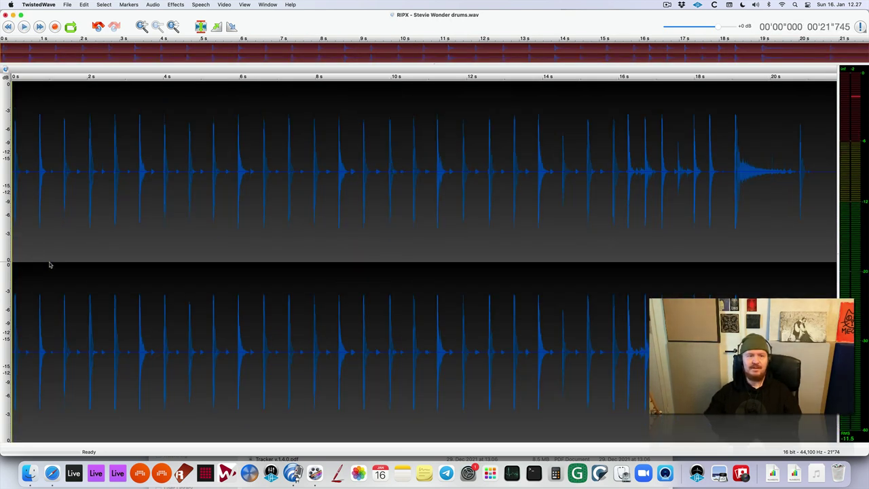
pyautogui.press('space')
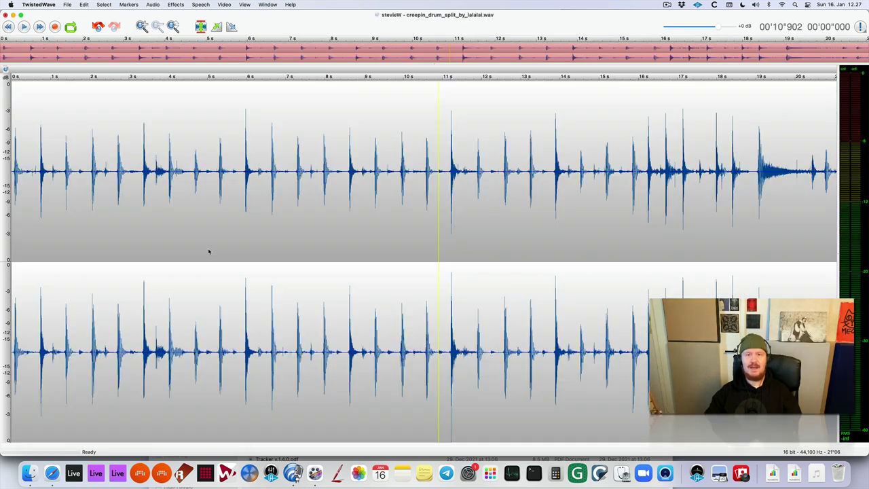
pyautogui.click(209, 251)
pyautogui.press('space')
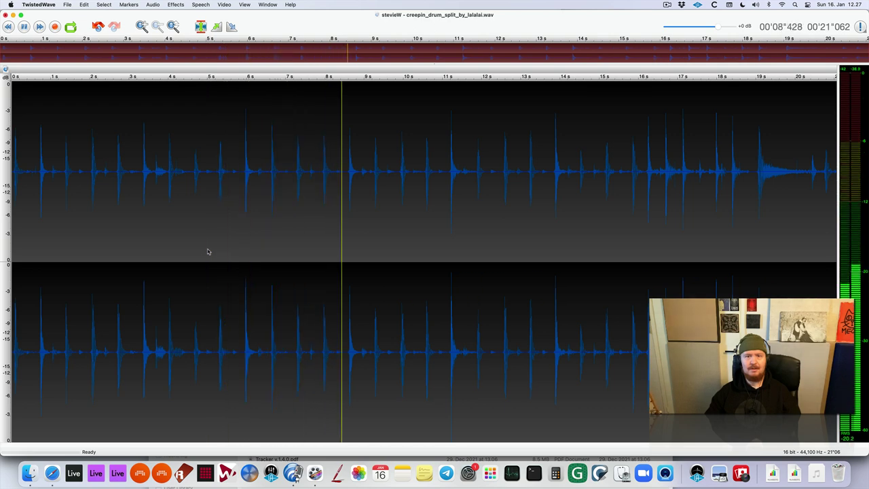
# Step: Amplify the whole LALAL.AI drum split by 2 dB
pyautogui.press('super+a')
pyautogui.press('super+l')
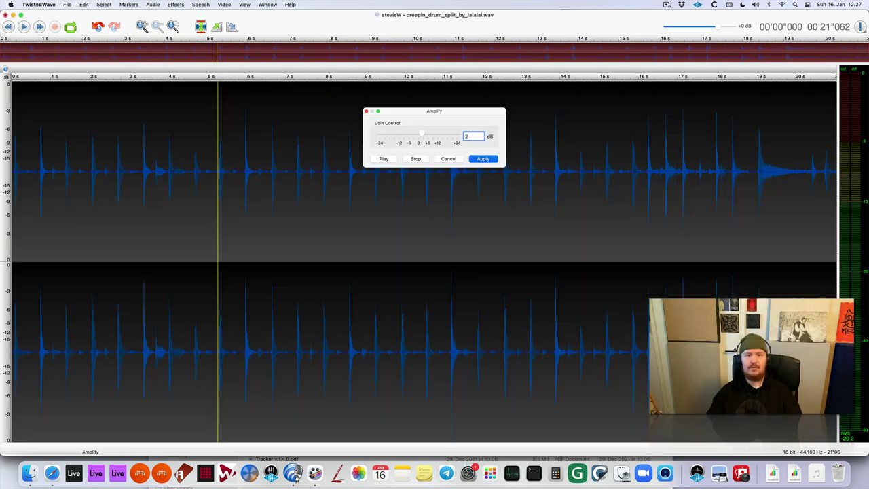
pyautogui.press('Return')
pyautogui.click(218, 266)
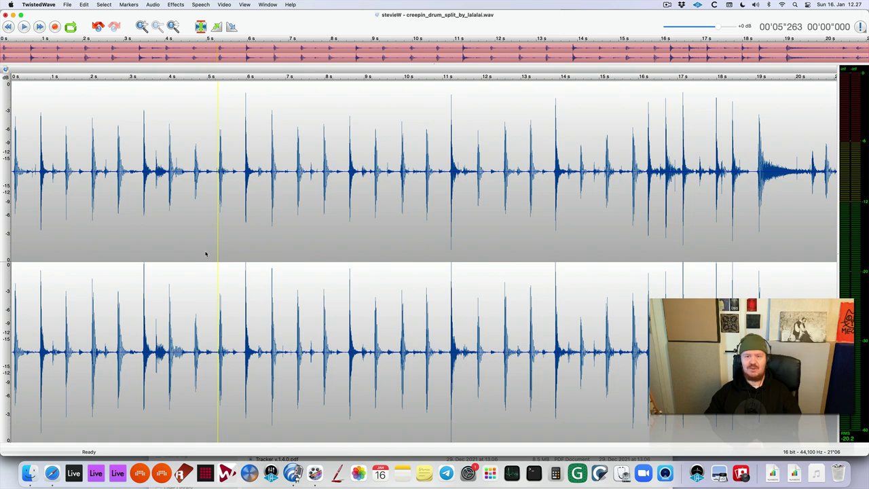
# Step: Play the original creepin mix from near its start
pyautogui.press('super+grave')
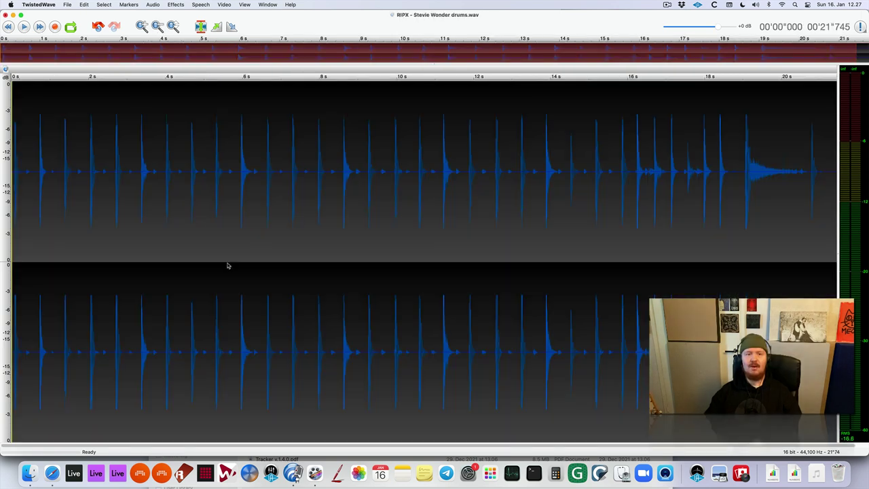
pyautogui.click(127, 255)
pyautogui.click(39, 219)
pyautogui.press('space')
pyautogui.click(40, 219)
pyautogui.press('super+a')
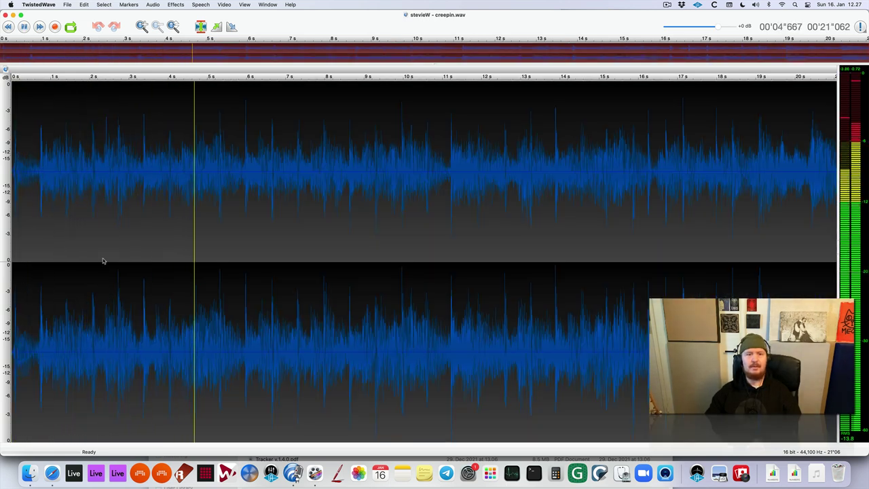
pyautogui.press('space')
# Step: Play the RIPX drums, then the boosted drum split, for comparison
pyautogui.press('super+grave')
pyautogui.press('space')
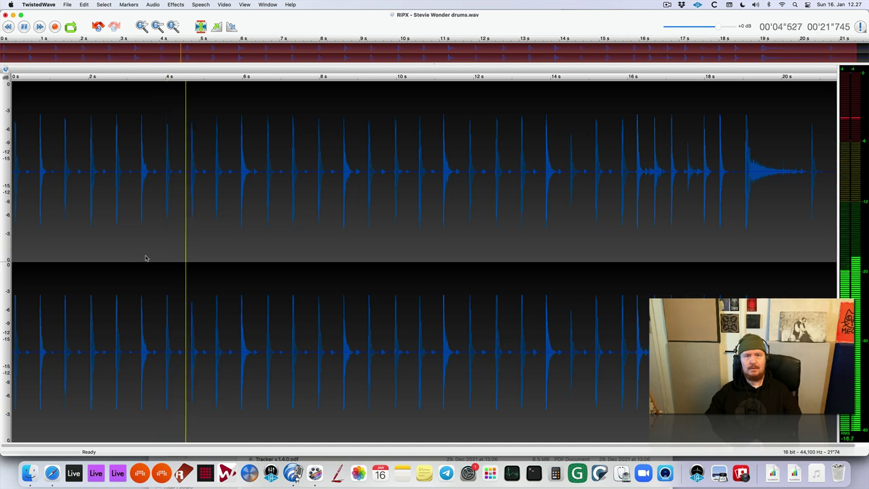
pyautogui.press('space')
pyautogui.press('super+grave')
pyautogui.press('super+grave')
pyautogui.press('space')
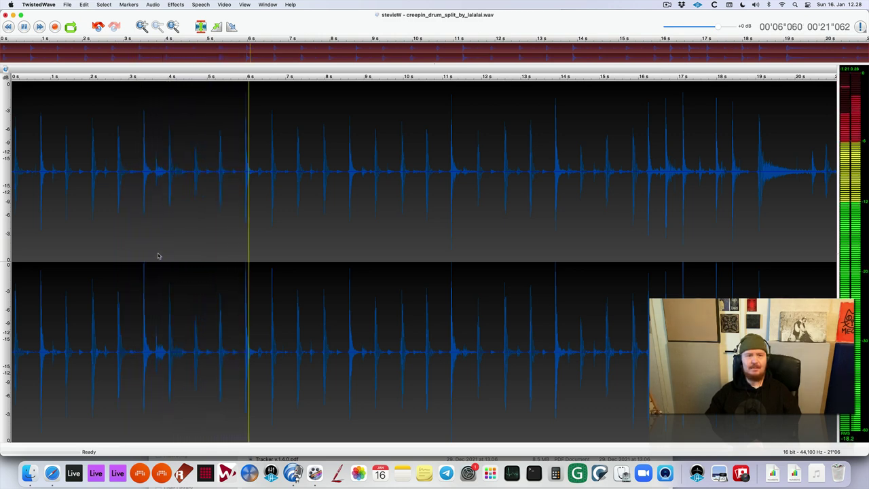
pyautogui.press('space')
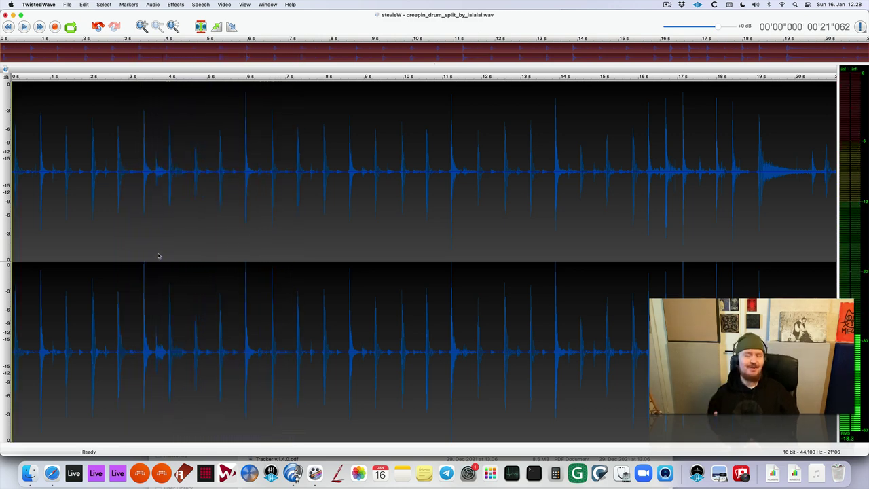
# Step: Return the RIPX drums to the start and play them briefly
pyautogui.press('super+w')
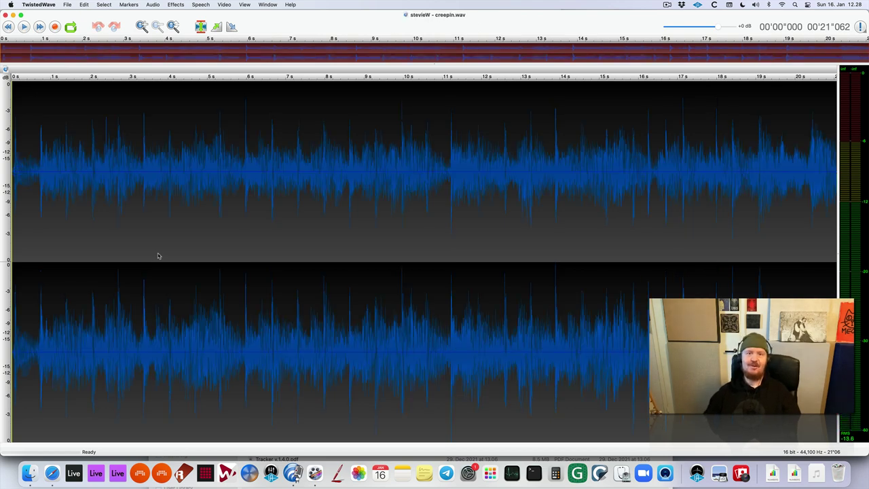
pyautogui.click(26, 224)
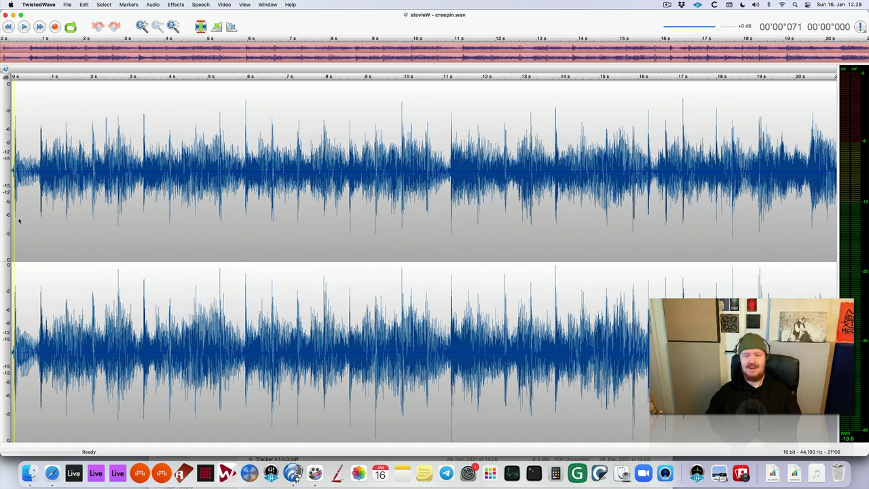
pyautogui.press('super+grave')
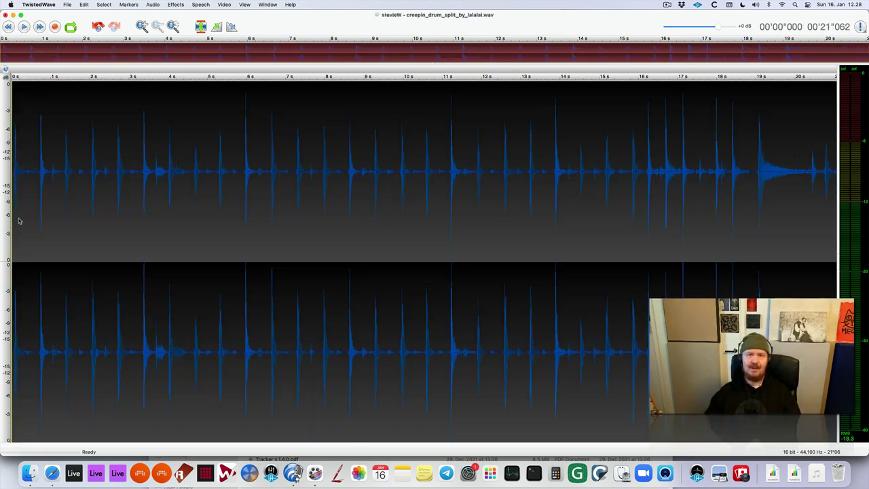
pyautogui.press('super+grave')
pyautogui.click(13, 224)
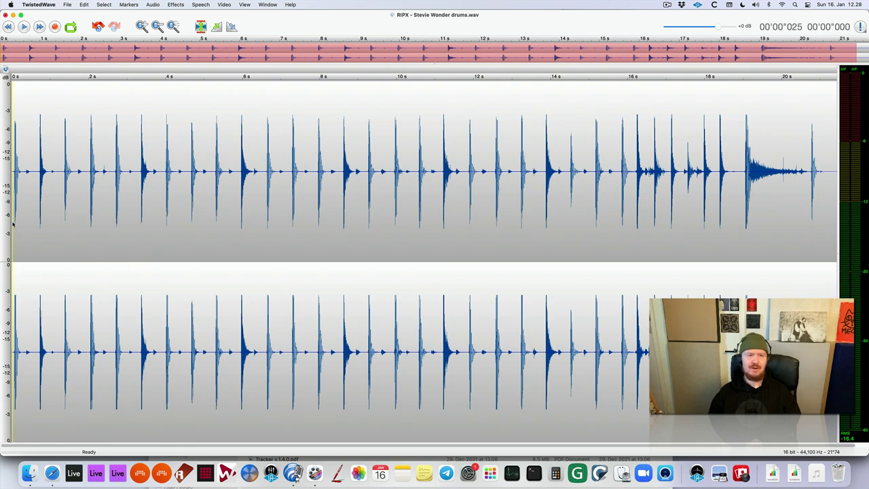
pyautogui.press('space')
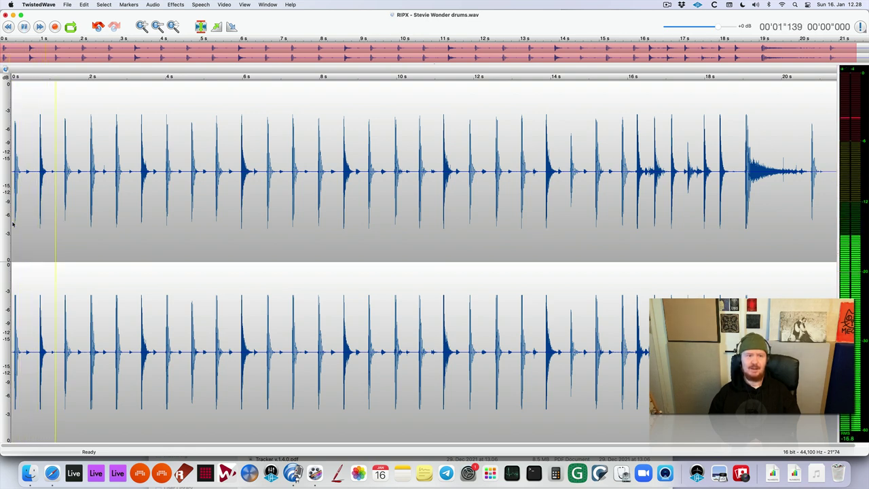
pyautogui.press('space')
# Step: Replay the RIPX drums from about 1.4 seconds, then play the drum split again
pyautogui.click(65, 213)
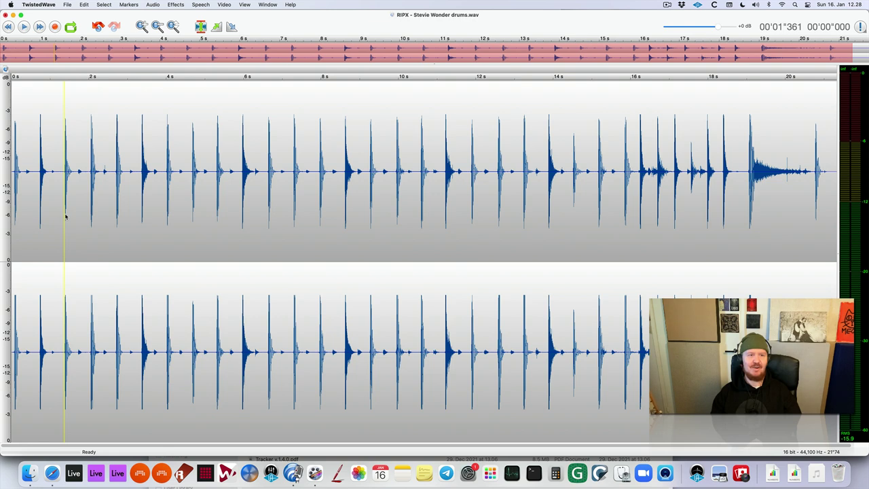
pyautogui.press('space')
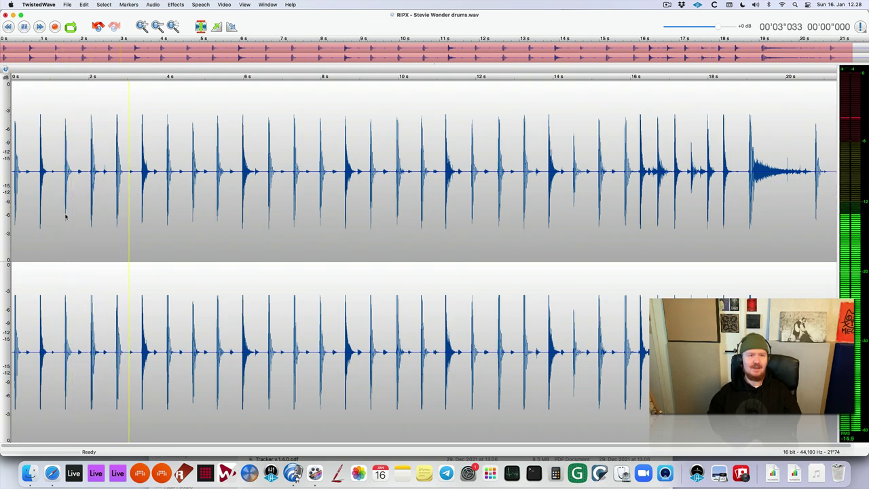
pyautogui.press('space')
pyautogui.press('super+grave')
pyautogui.press('space')
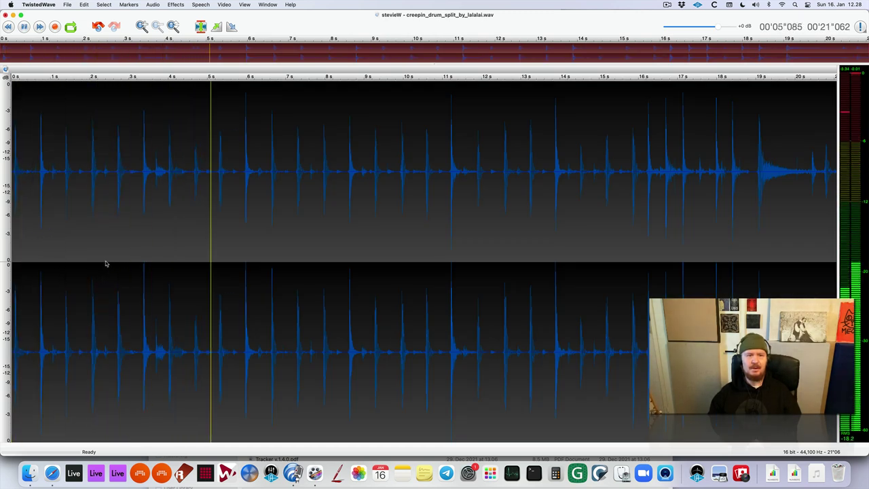
pyautogui.press('space')
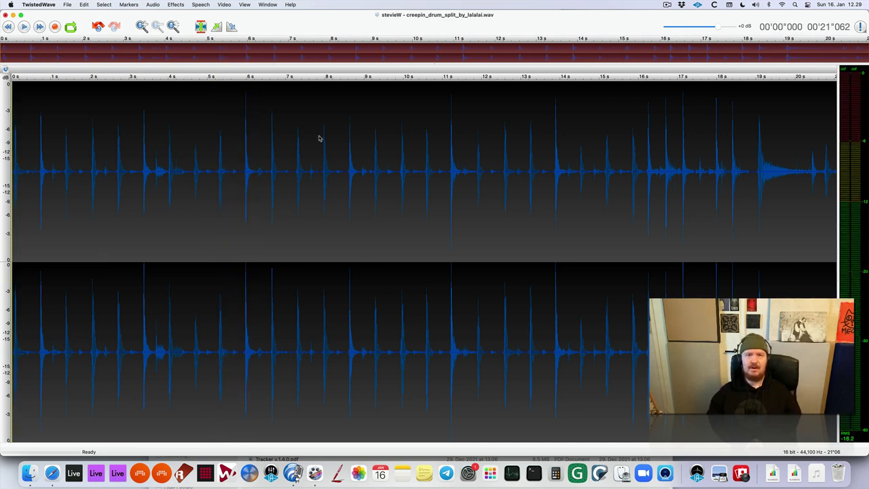
pyautogui.click(239, 270)
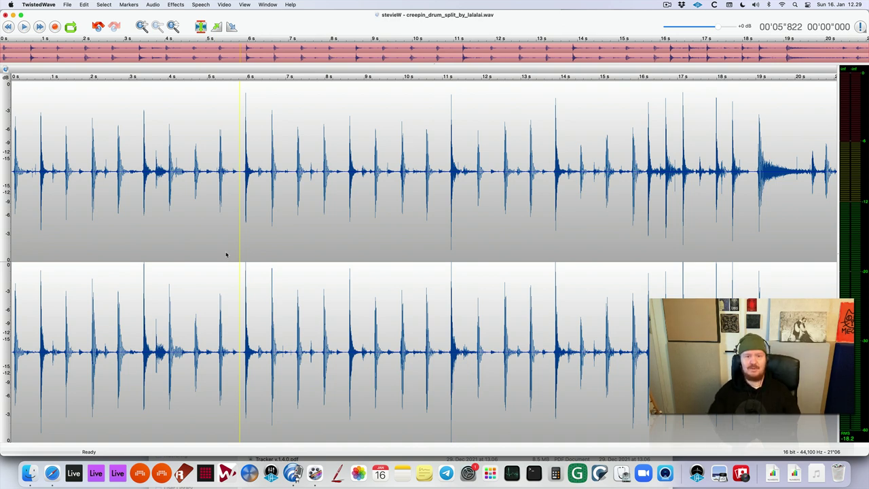
pyautogui.press('super+grave')
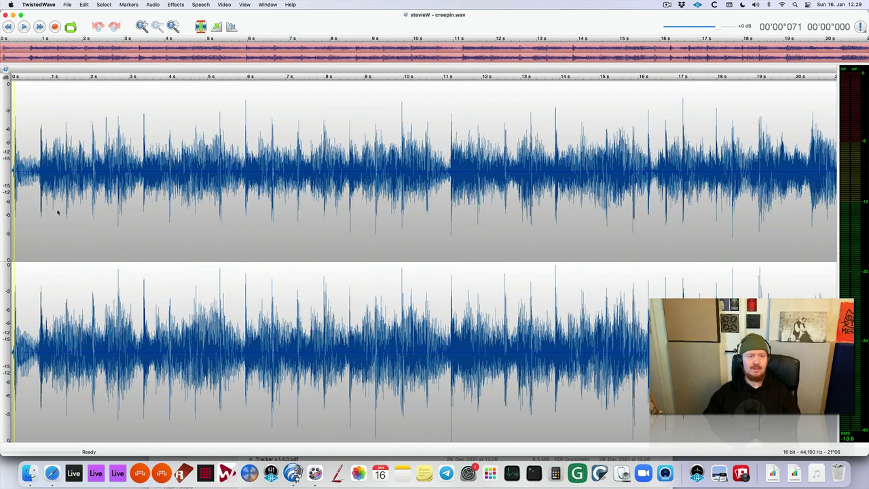
pyautogui.press('space')
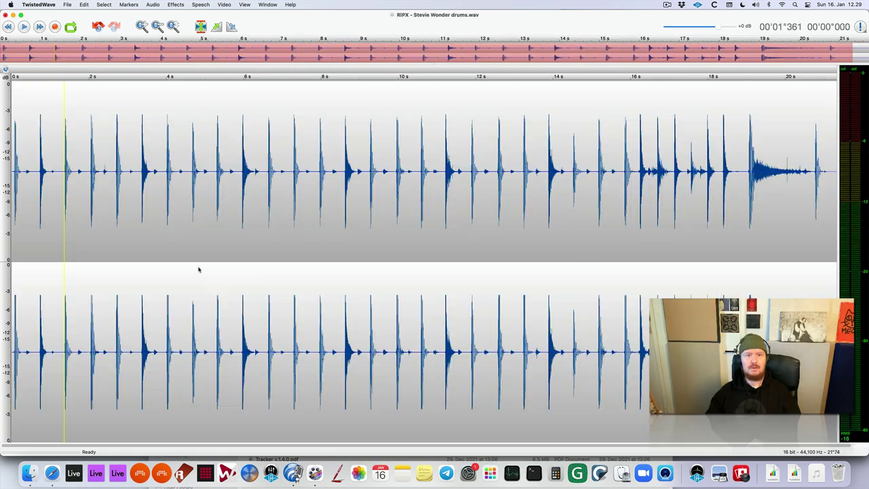
pyautogui.press('super+grave')
pyautogui.press('space')
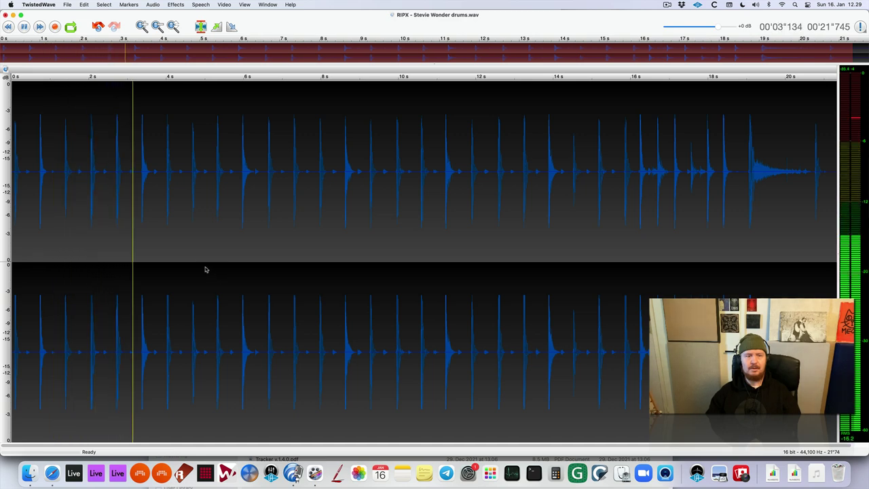
pyautogui.press('space')
pyautogui.press('super+grave')
pyautogui.press('super+grave')
pyautogui.click(249, 267)
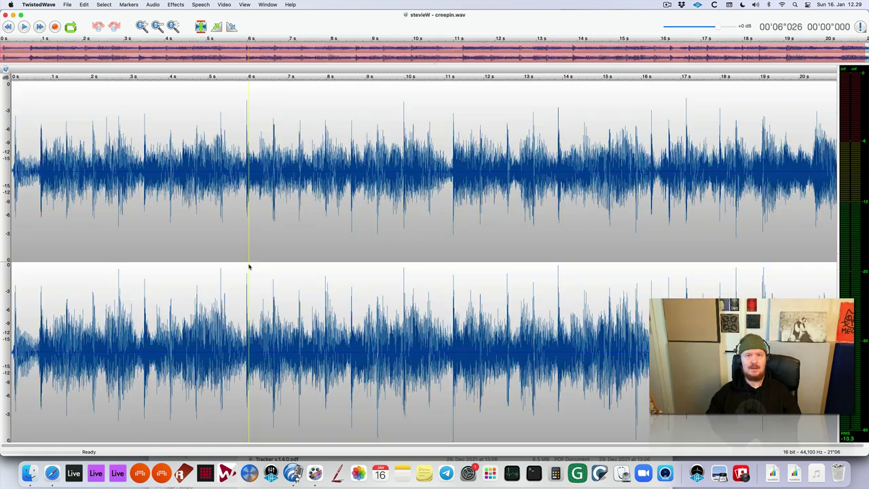
pyautogui.press('super+grave')
pyautogui.press('space')
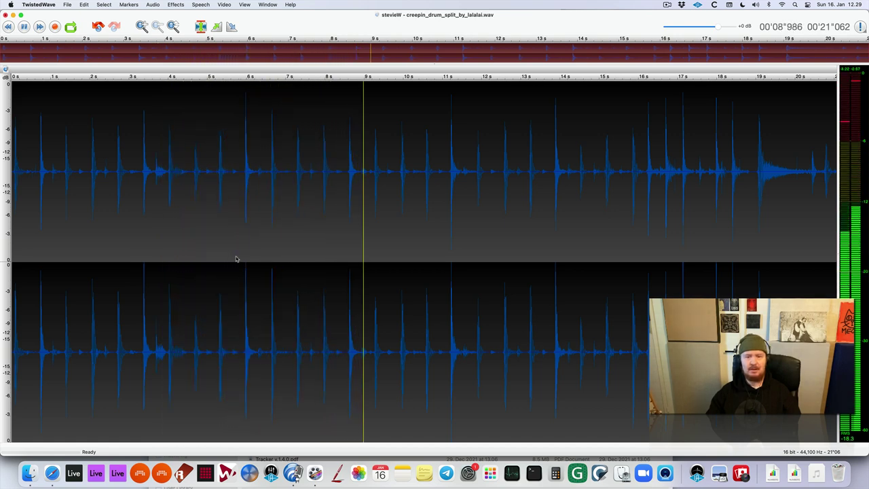
# Step: Stop playback and open the no_drum_split file from Downloads
pyautogui.press('space')
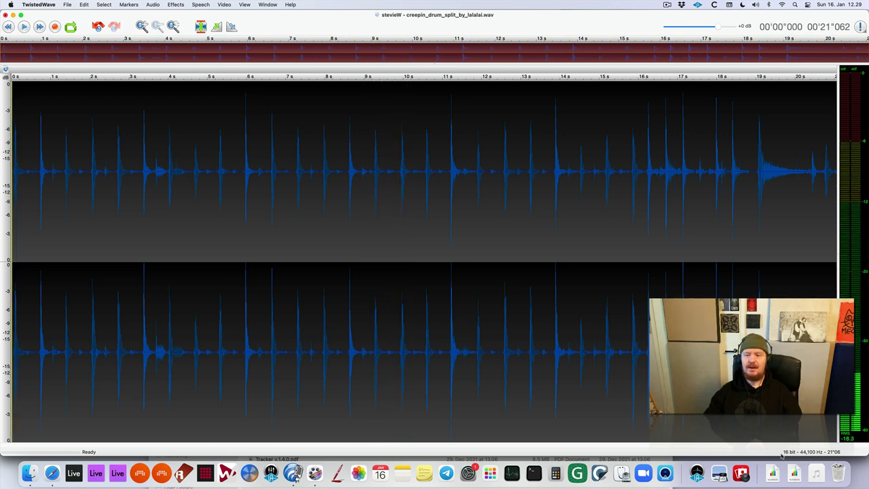
pyautogui.click(817, 476)
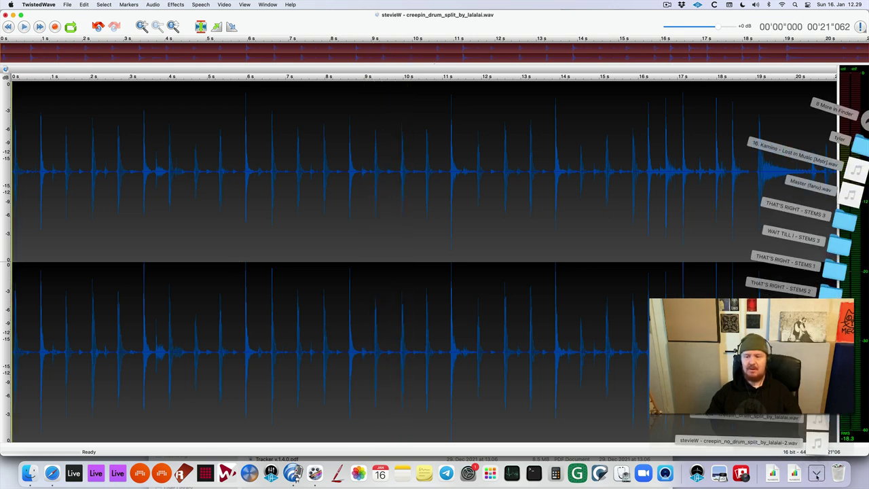
pyautogui.click(817, 443)
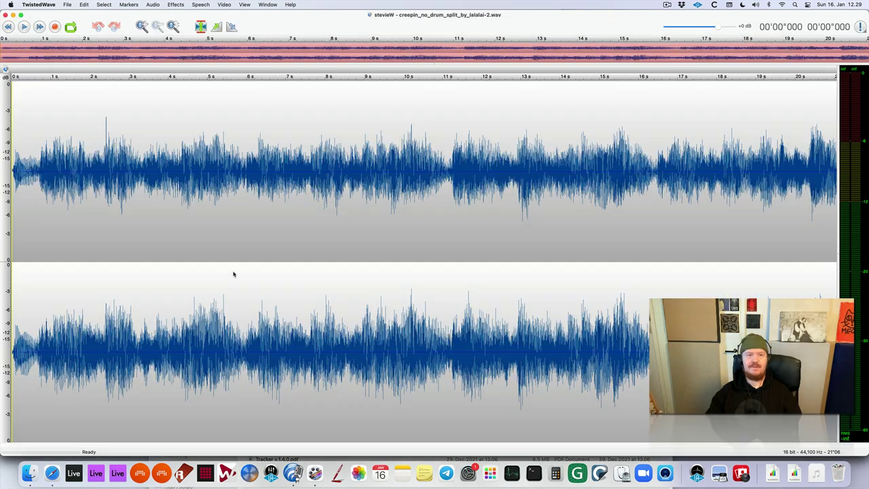
# Step: Close the drum-split and RIPX drums windows without saving
pyautogui.press('super+grave')
pyautogui.press('super+w')
pyautogui.click(412, 272)
pyautogui.press('super+grave')
pyautogui.press('super+grave')
pyautogui.press('super+w')
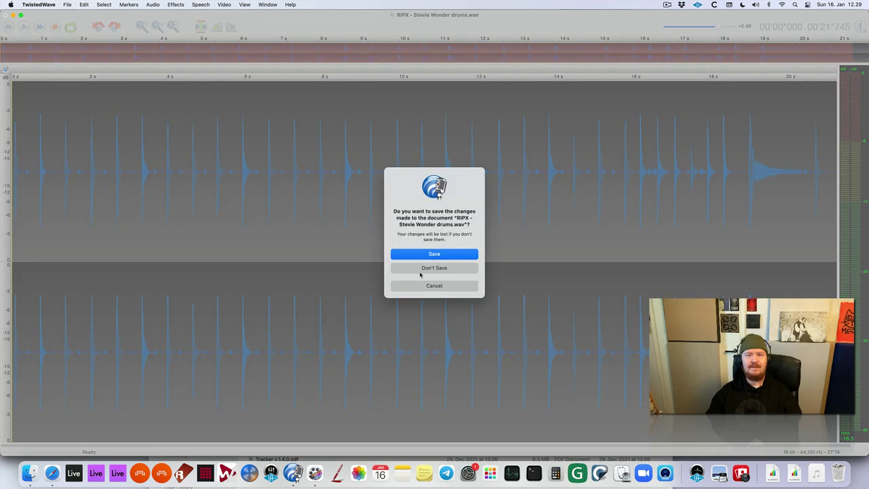
pyautogui.click(410, 264)
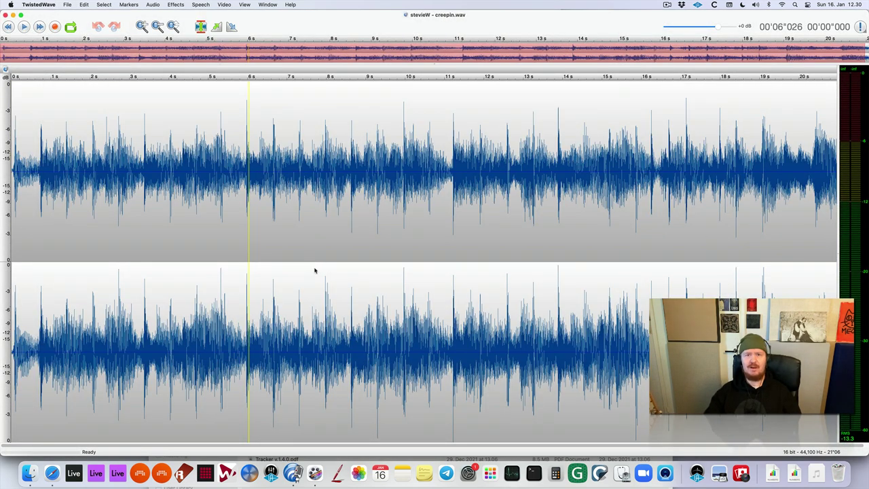
# Step: Play the original creepin track, then play and stop the no-drum split
pyautogui.click(317, 283)
pyautogui.press('space')
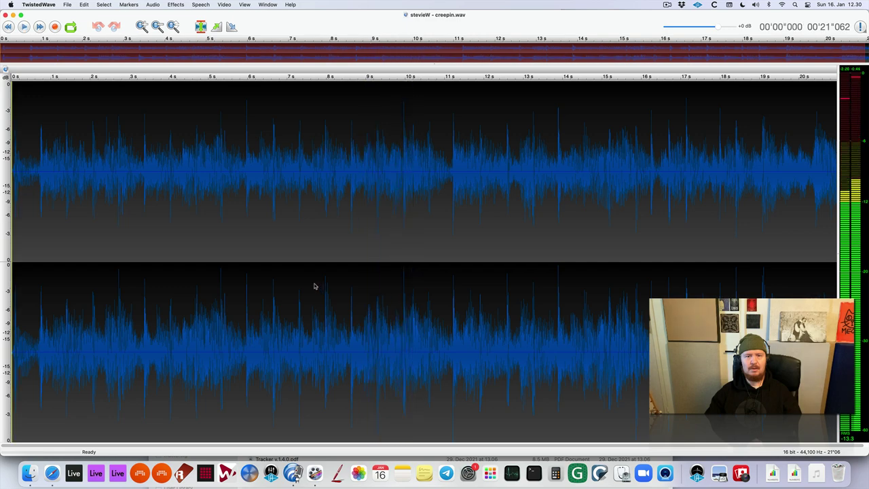
pyautogui.press('super+grave')
pyautogui.press('space')
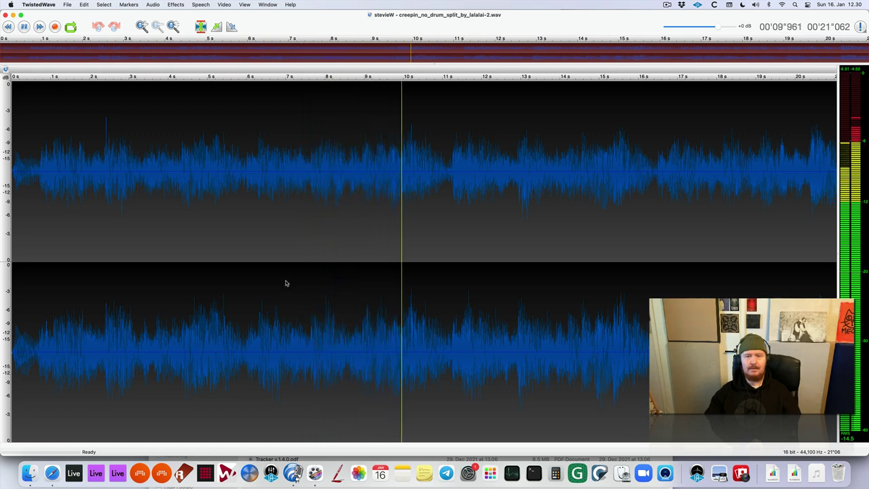
pyautogui.press('space')
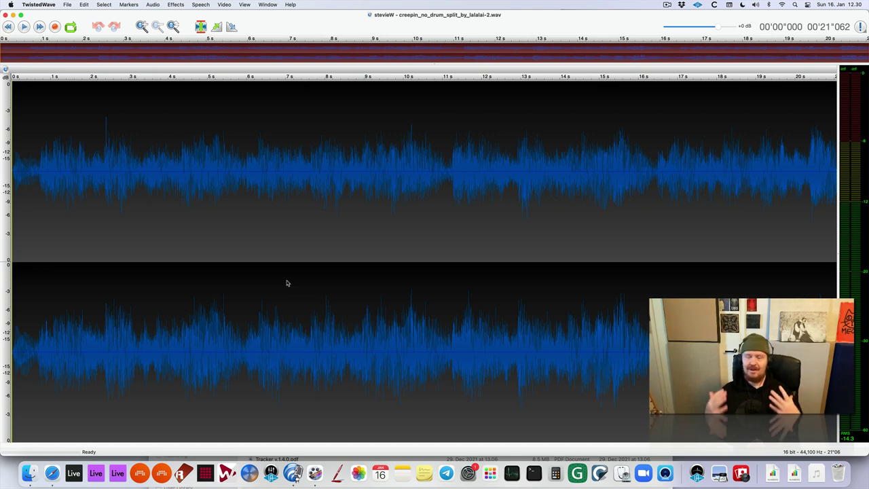
# Step: Compare the no-drum split around seven seconds with the original, then select the whole split
pyautogui.click(285, 274)
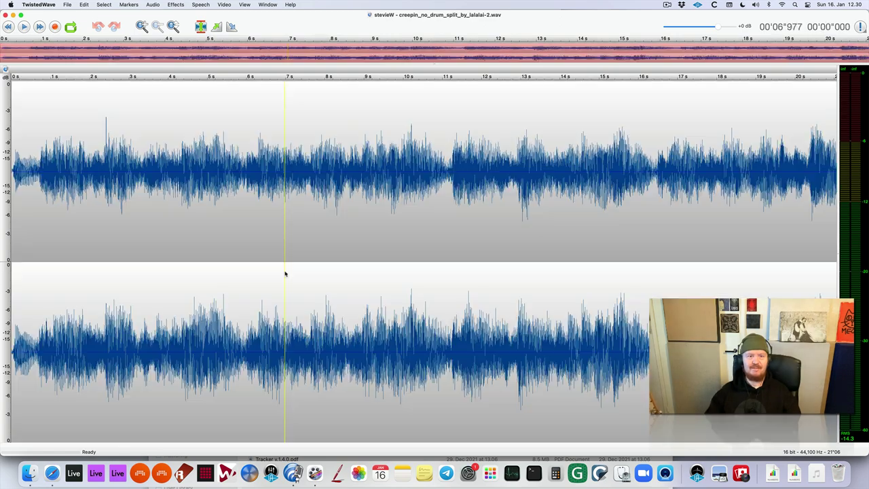
pyautogui.press('super+grave')
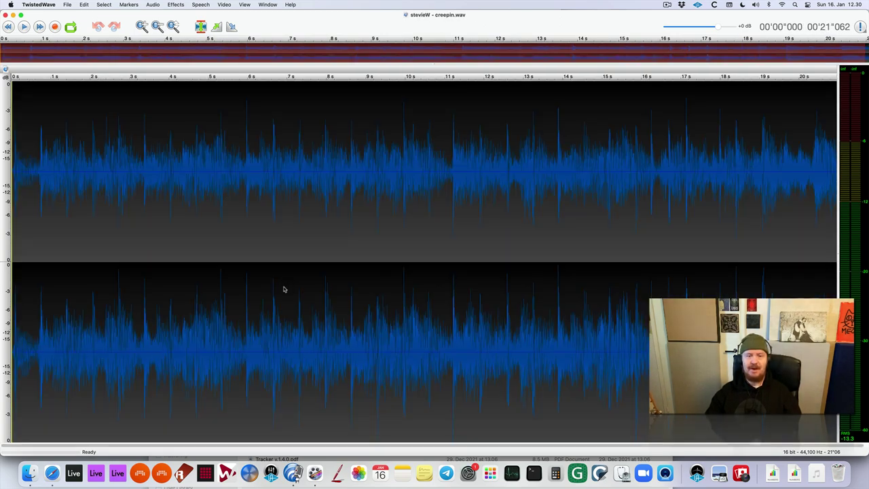
pyautogui.press('super+grave')
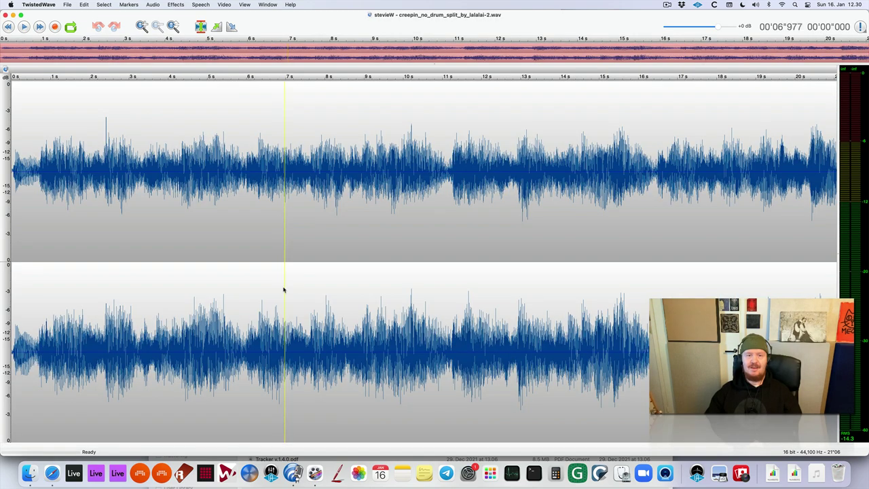
pyautogui.press('super+a')
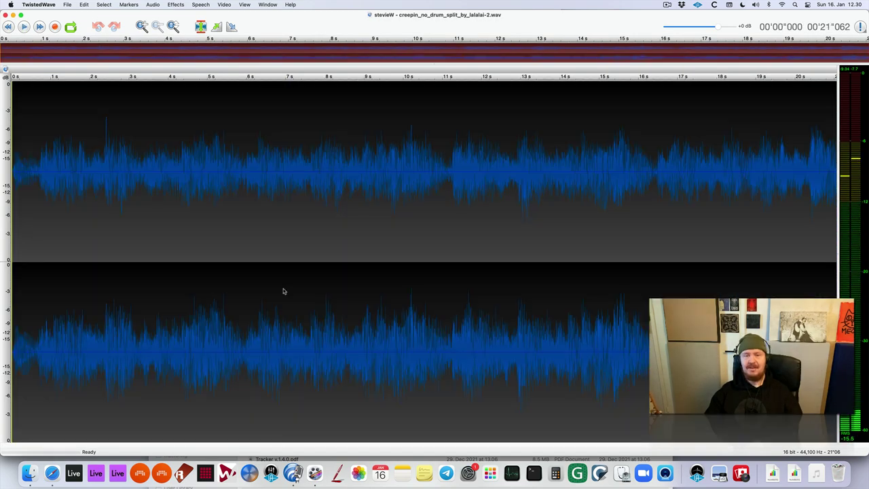
# Step: Return LALAL.AI from the stem previews back to its upload page
pyautogui.press('super+Tab')
pyautogui.press('super+Tab')
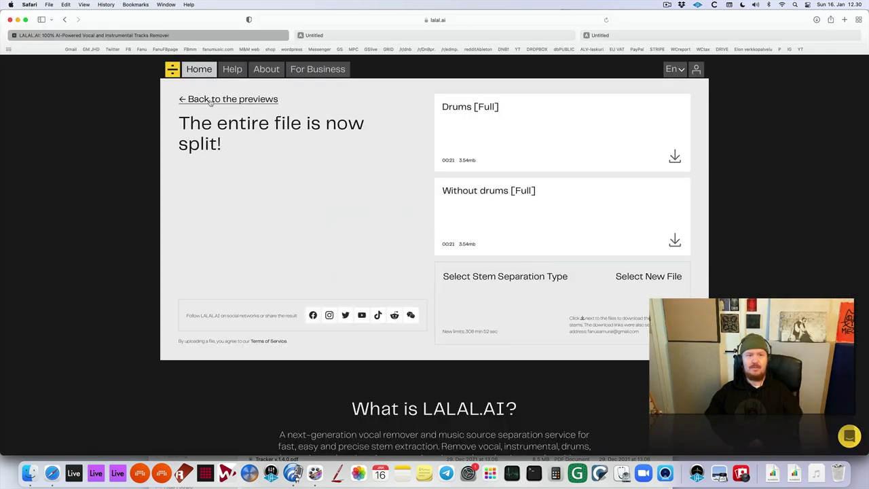
pyautogui.click(210, 101)
pyautogui.click(206, 101)
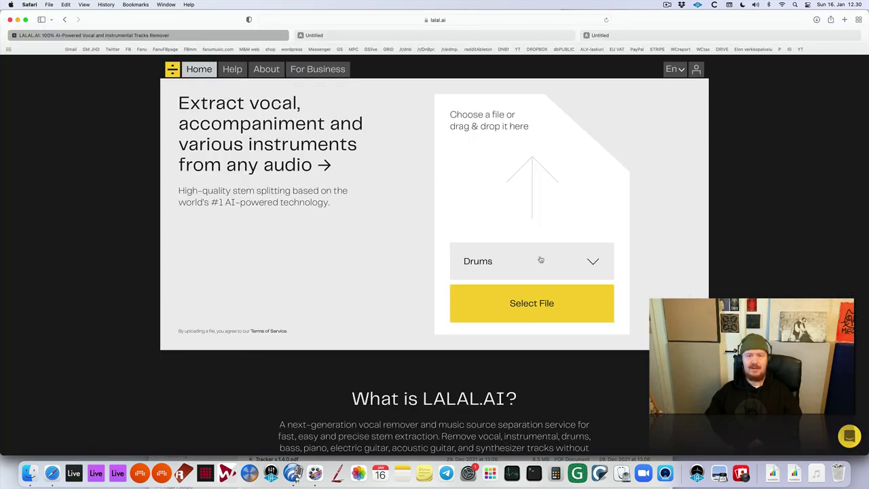
# Step: Browse the stem separation type list, leaving Drums as the chosen type
pyautogui.click(595, 266)
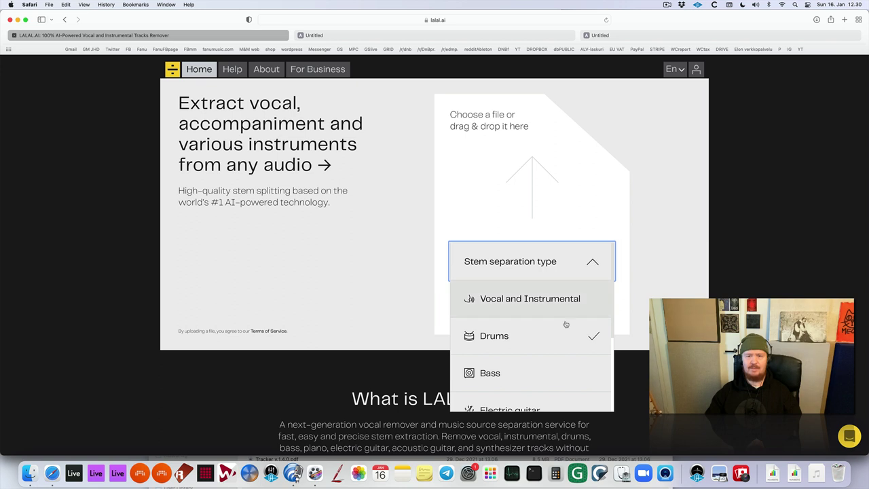
pyautogui.scroll(-2, 564, 320)
pyautogui.scroll(-2, 564, 320)
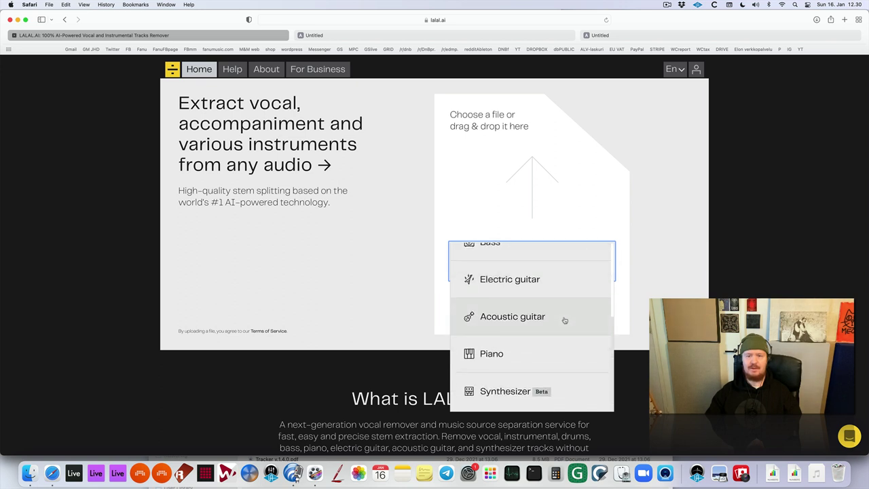
pyautogui.scroll(5, 564, 319)
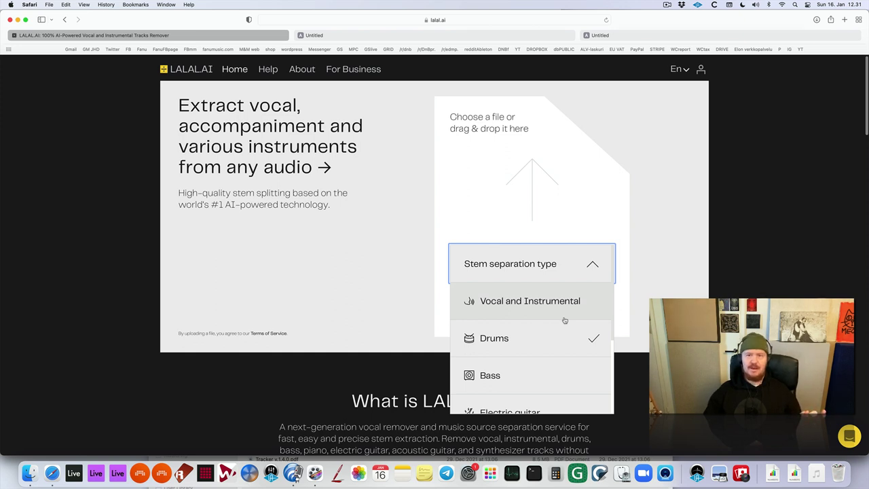
pyautogui.scroll(-2, 564, 320)
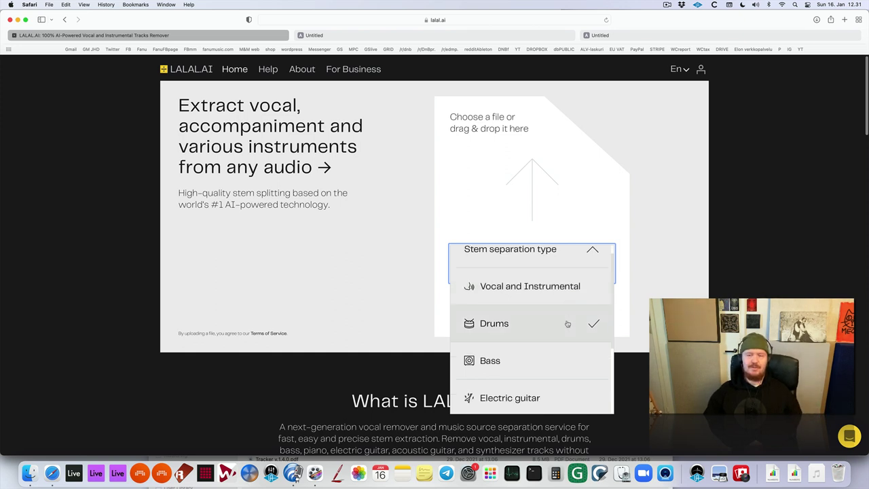
pyautogui.scroll(-1, 568, 323)
pyautogui.scroll(2, 566, 323)
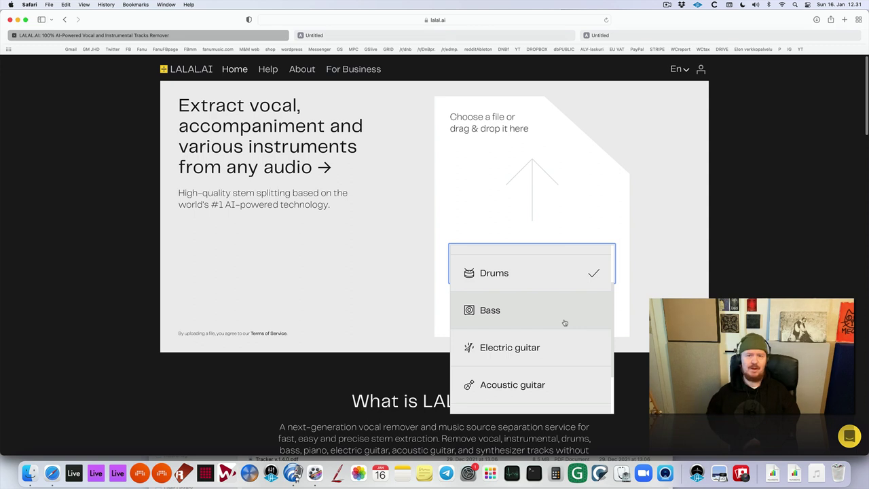
# Step: Rename the newest no-drum split in Downloads to 'no drums.wav' and open it in TwistedWave
pyautogui.click(30, 474)
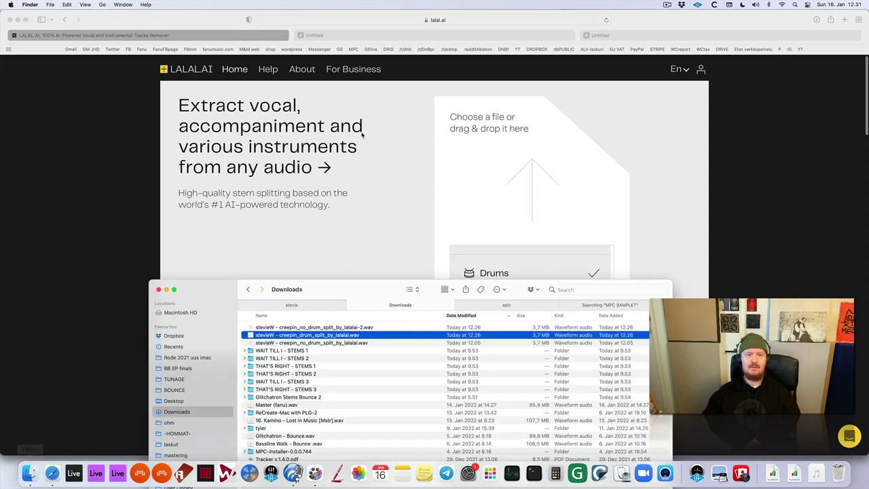
pyautogui.click(340, 329)
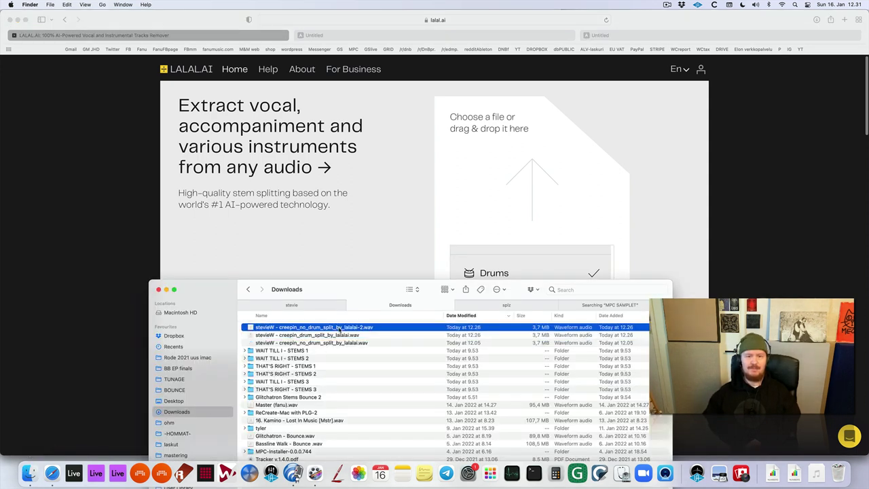
pyautogui.write('16')
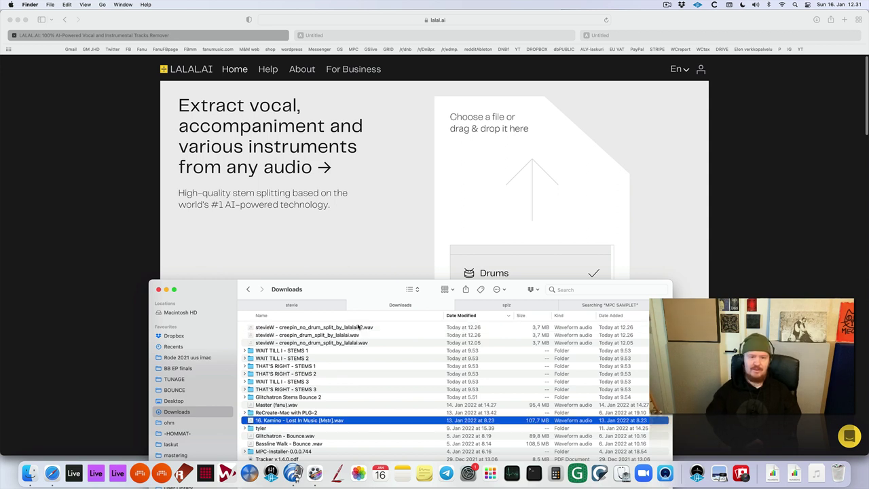
pyautogui.press('Up')
pyautogui.press('Up')
pyautogui.press('Up')
pyautogui.press('Up')
pyautogui.press('Up')
pyautogui.press('Up')
pyautogui.press('Up')
pyautogui.press('Return')
pyautogui.write('no m')
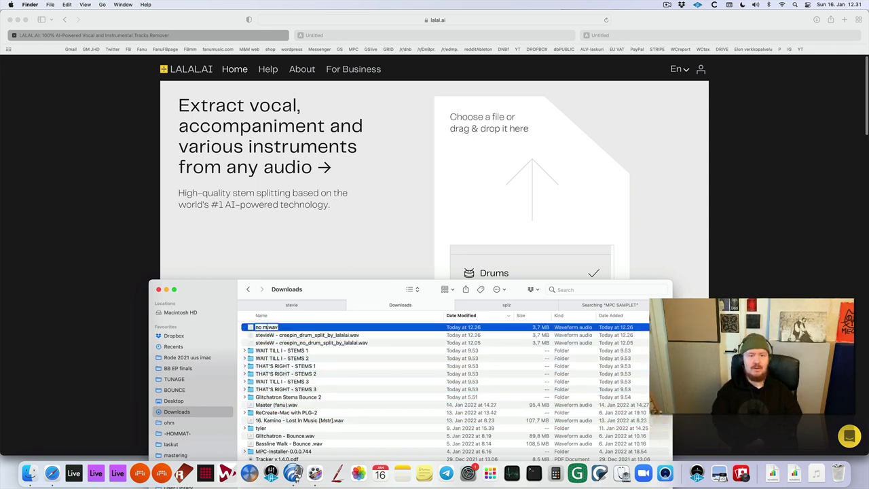
pyautogui.write('drums')
pyautogui.press('Return')
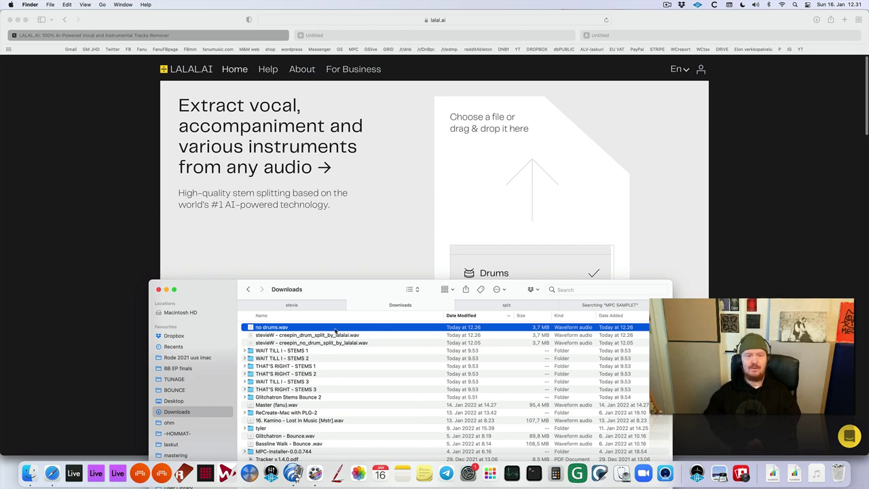
pyautogui.doubleClick(336, 328)
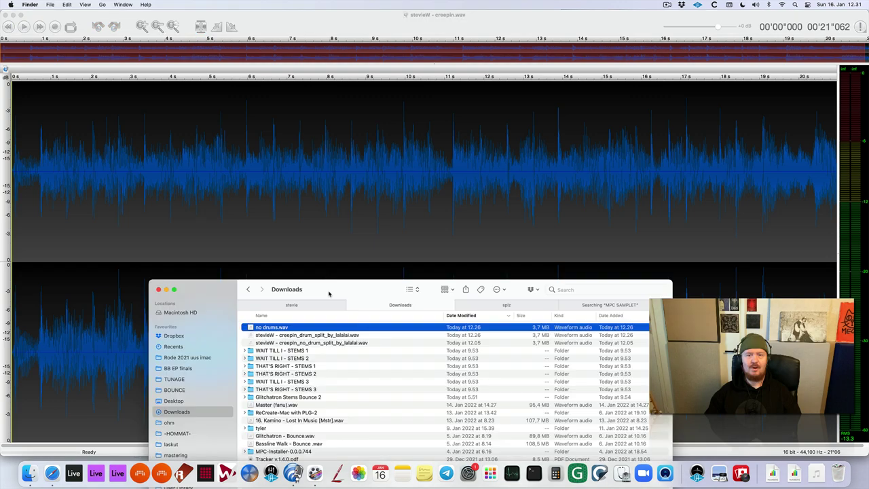
# Step: Set the LALAL.AI stem separation type to Bass
pyautogui.press('super+Tab')
pyautogui.click(362, 272)
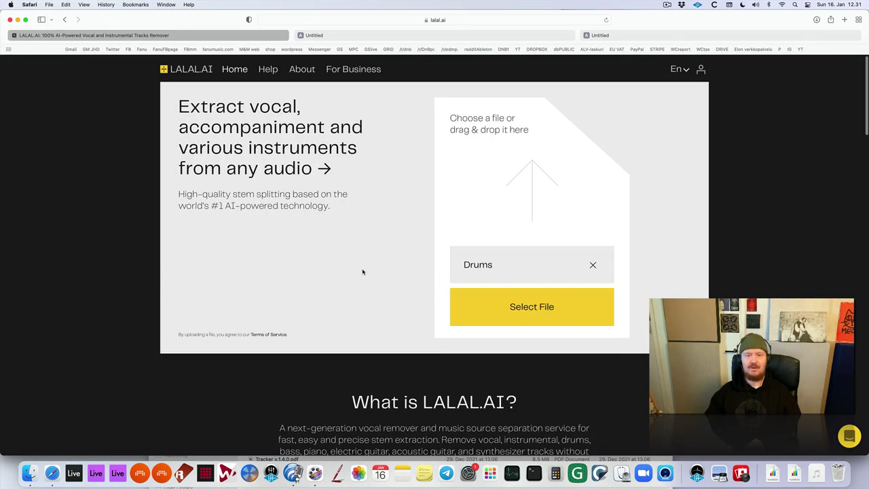
pyautogui.click(513, 270)
pyautogui.click(535, 314)
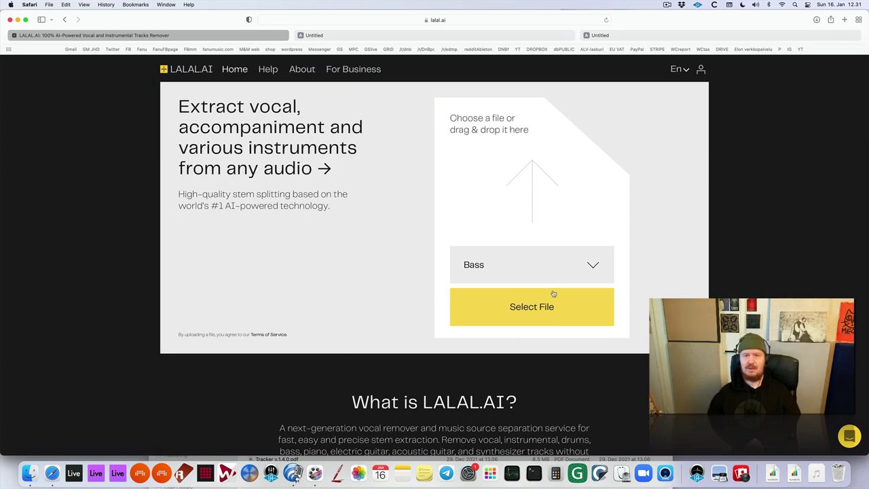
# Step: Upload no drums.wav to LALAL.AI and listen to the Without bass preview
pyautogui.press('super+Tab')
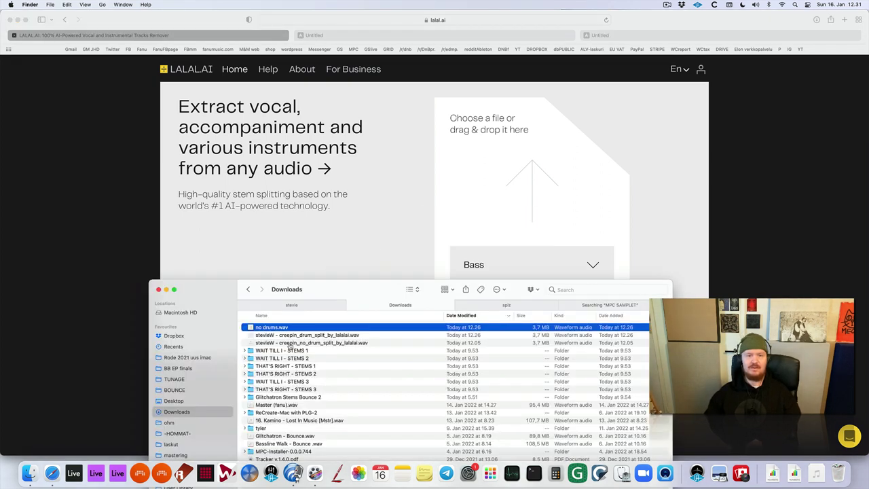
pyautogui.click(493, 271)
pyautogui.press('super+Tab')
pyautogui.moveTo(280, 329); pyautogui.dragTo(448, 254)
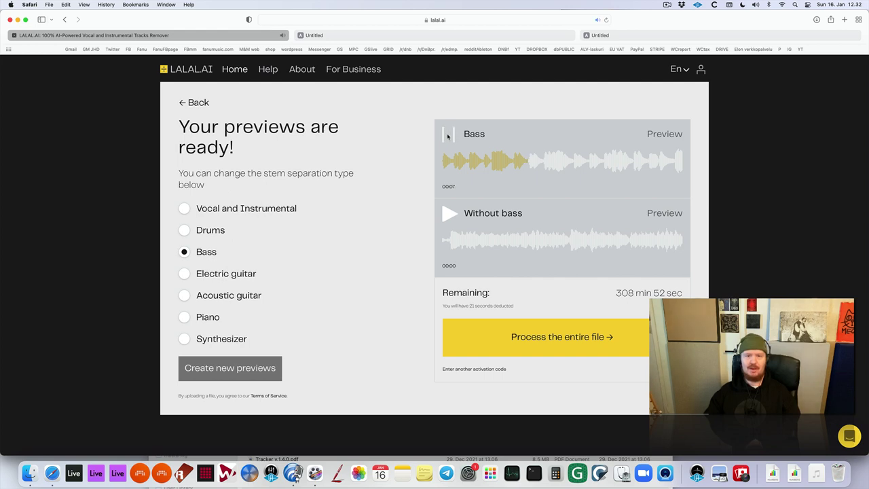
pyautogui.scroll(10, 448, 137)
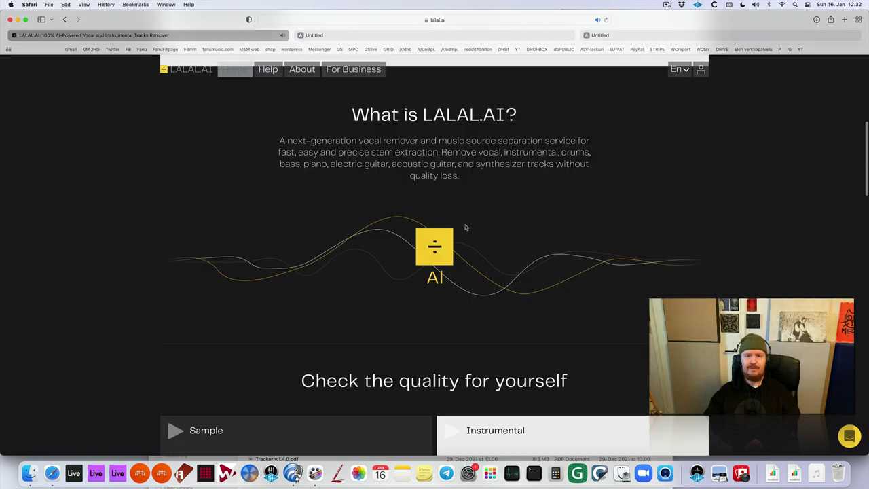
pyautogui.scroll(-10, 448, 177)
pyautogui.click(449, 218)
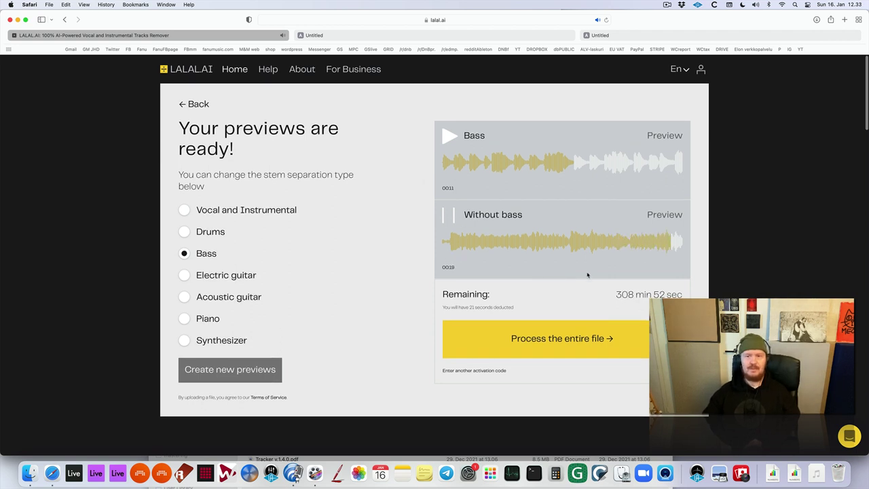
# Step: Process the whole file, download full Bass and Without bass stems, and open one in TwistedWave
pyautogui.click(609, 341)
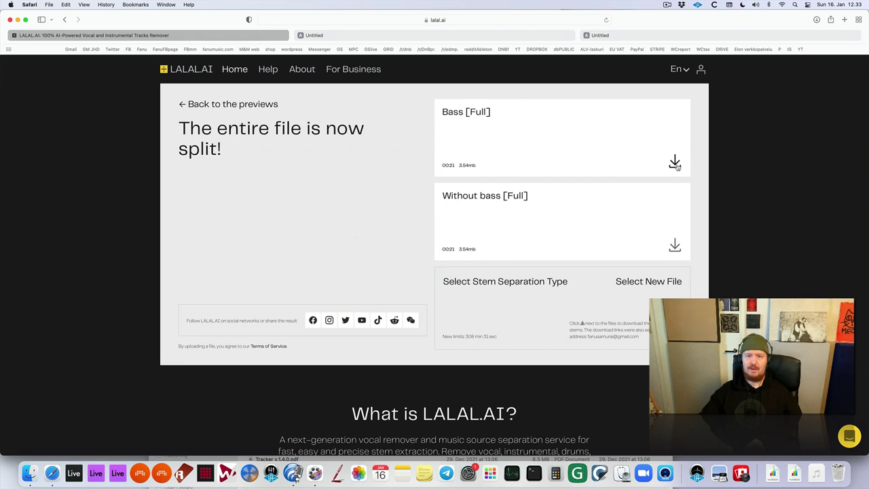
pyautogui.click(676, 164)
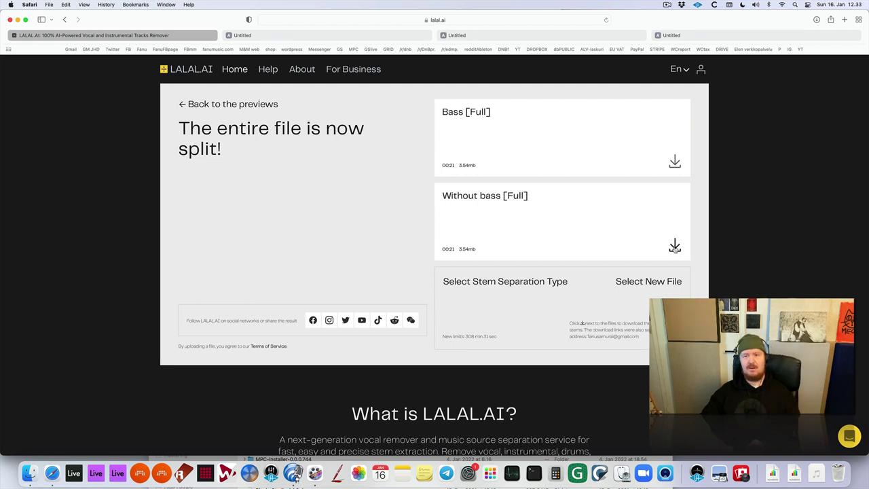
pyautogui.click(675, 247)
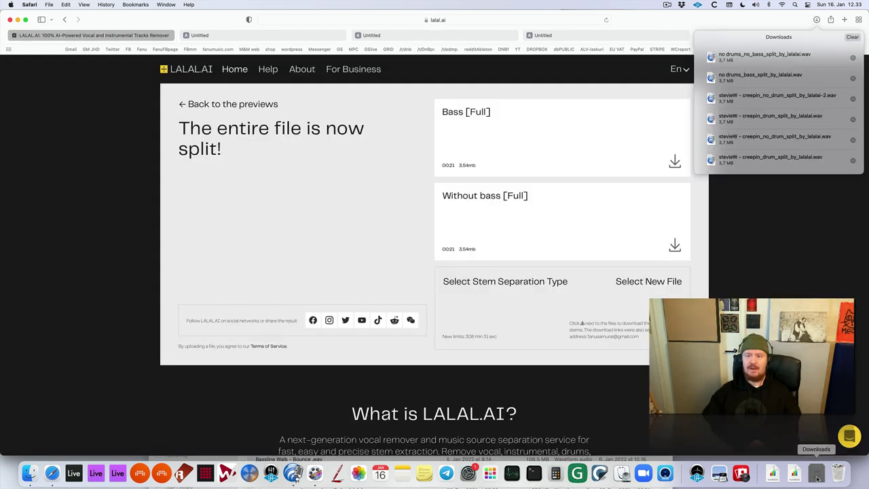
pyautogui.click(816, 474)
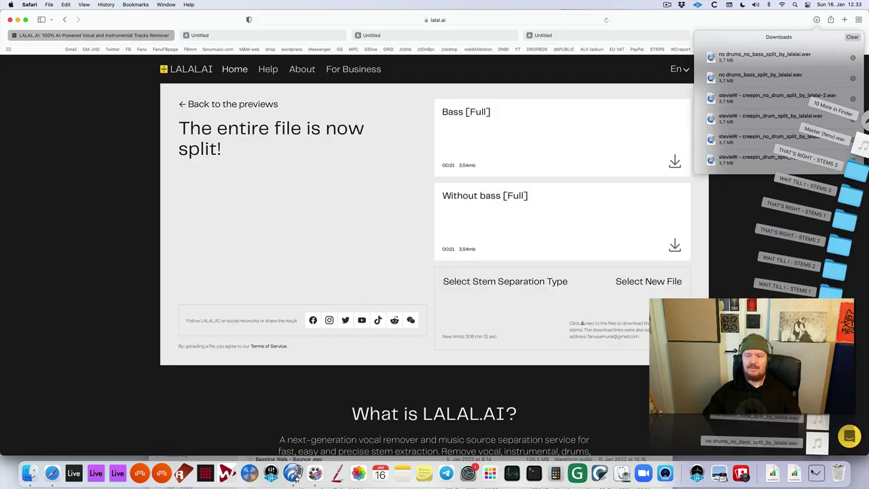
pyautogui.click(818, 441)
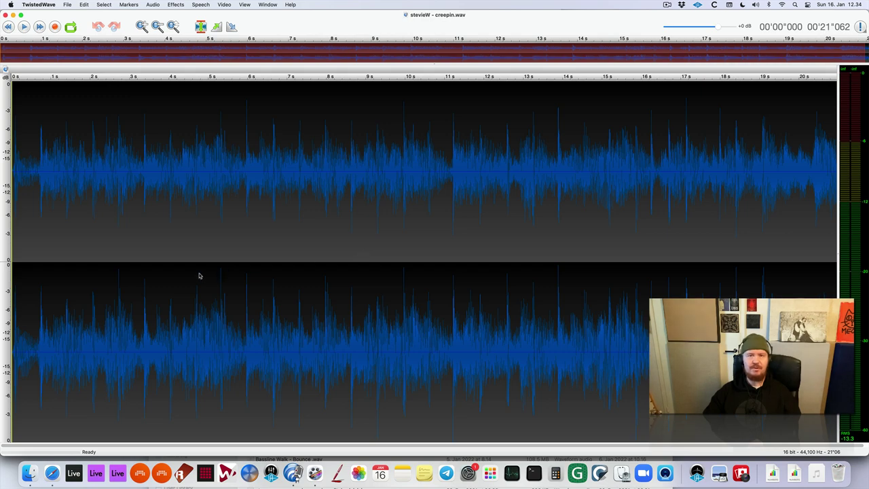
# Step: Play the original creepin.wav, then no drums.wav, for comparison
pyautogui.press('space')
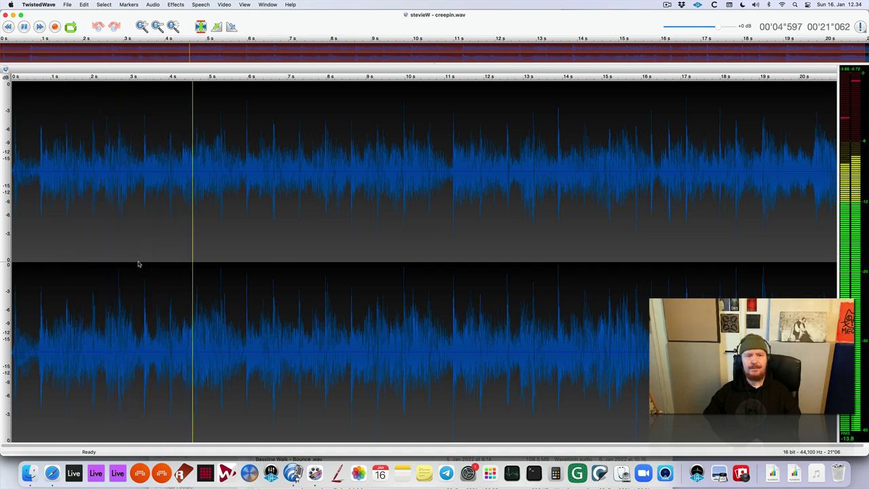
pyautogui.press('space')
pyautogui.press('super+grave')
pyautogui.press('super+grave')
pyautogui.press('super+grave')
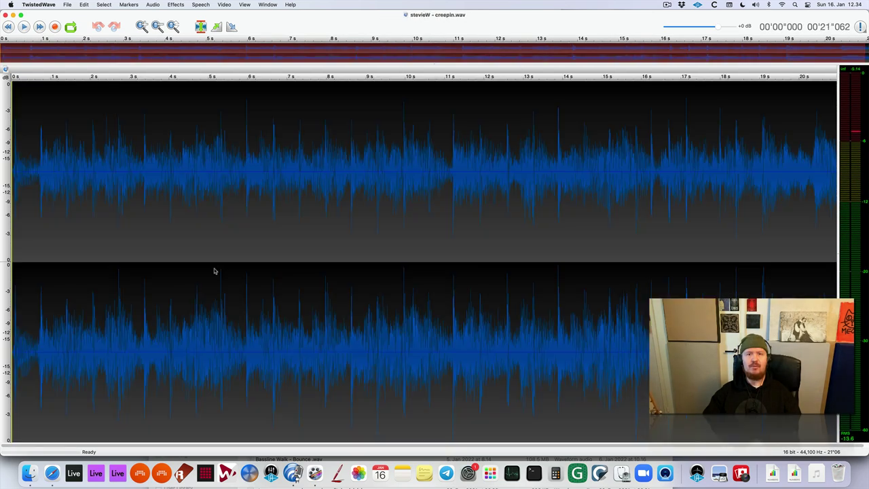
pyautogui.hotkey('ctrl', 'Down')
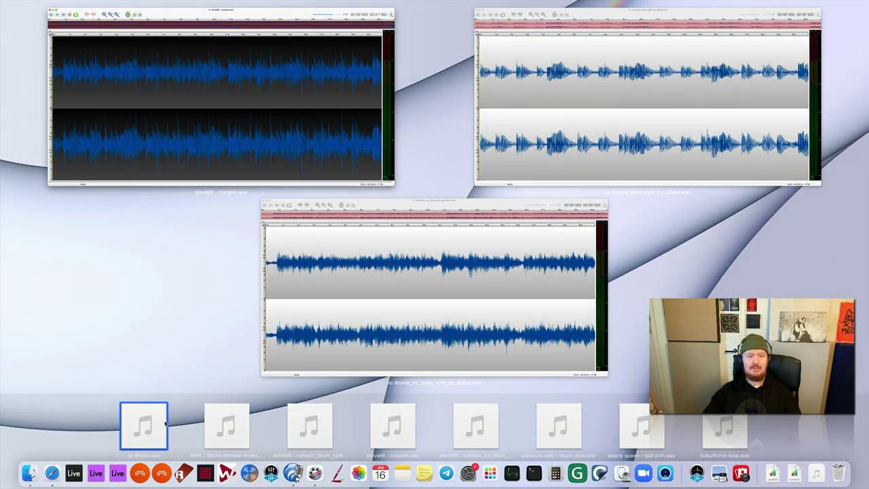
pyautogui.click(144, 435)
pyautogui.press('space')
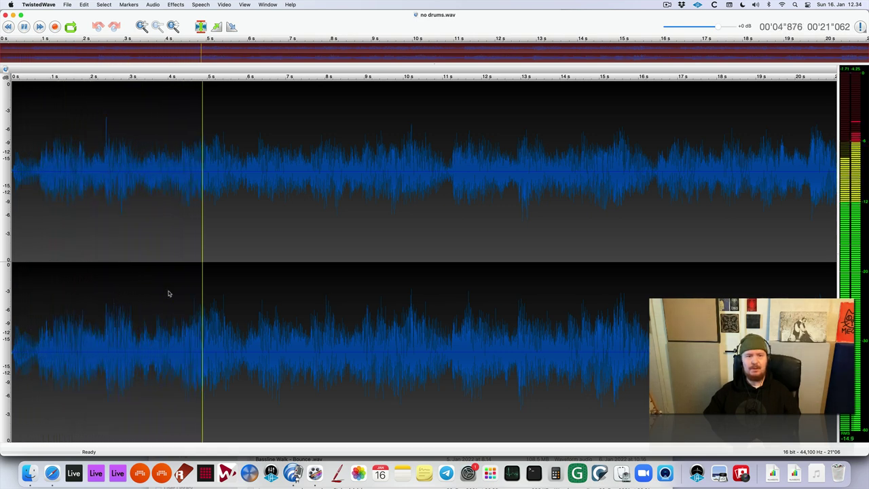
pyautogui.press('super+grave')
pyautogui.press('super+grave')
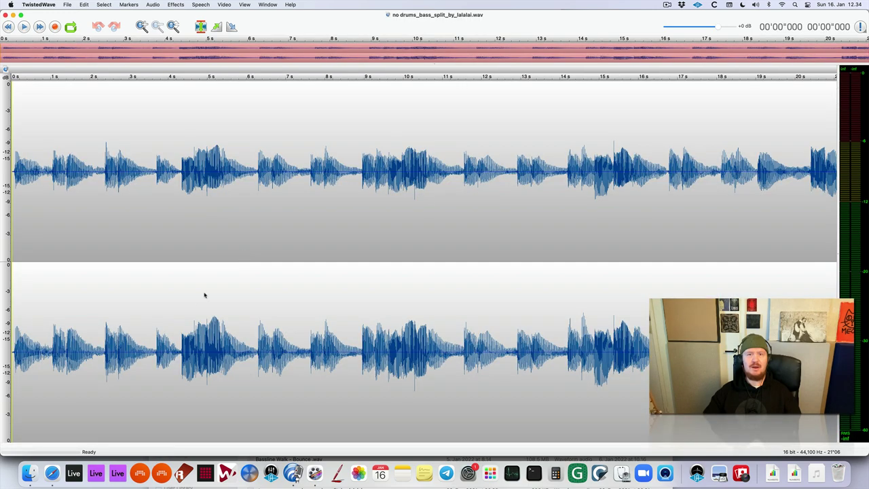
# Step: Play the isolated bass split and open the SPAN spectrum analyser on it
pyautogui.press('space')
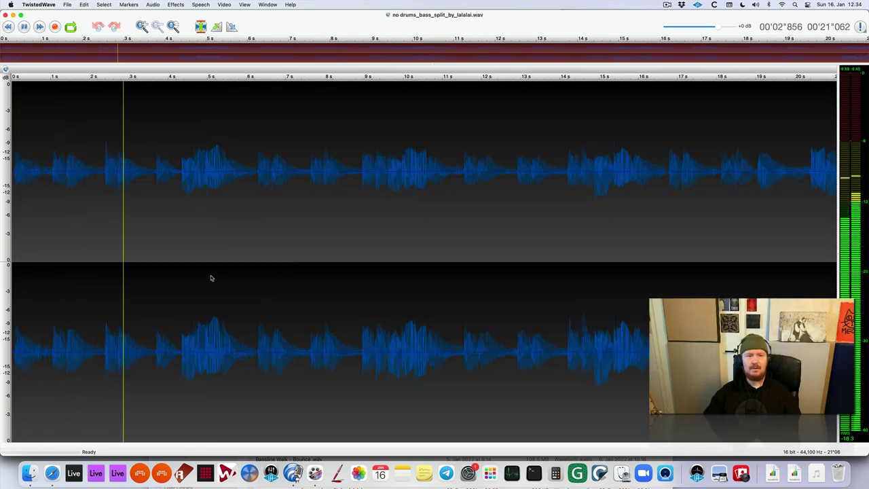
pyautogui.press('space')
pyautogui.press('super+grave')
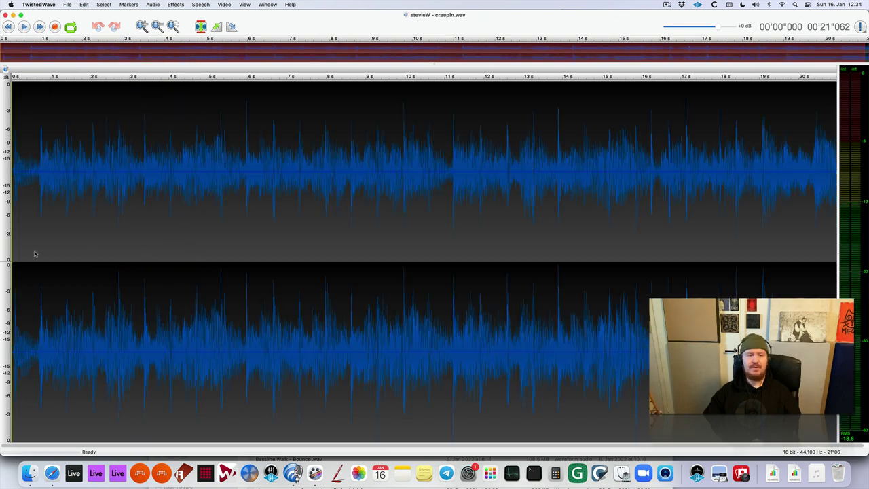
pyautogui.press('space')
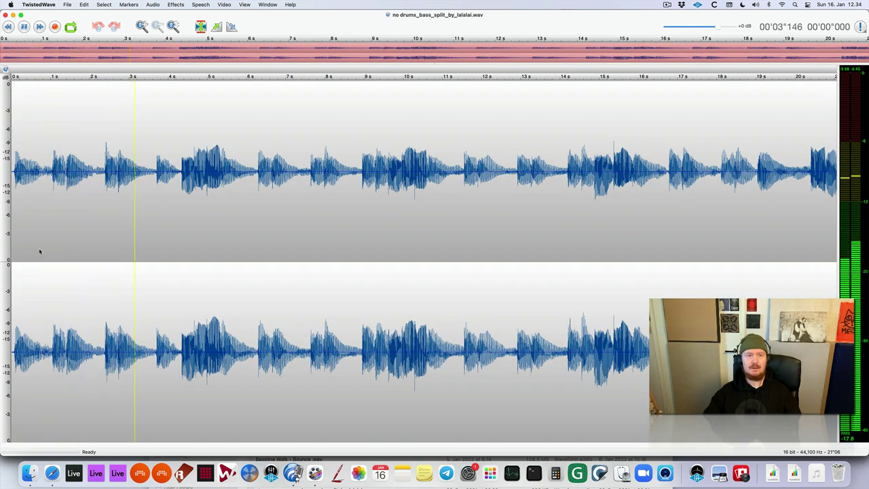
pyautogui.press('super+e')
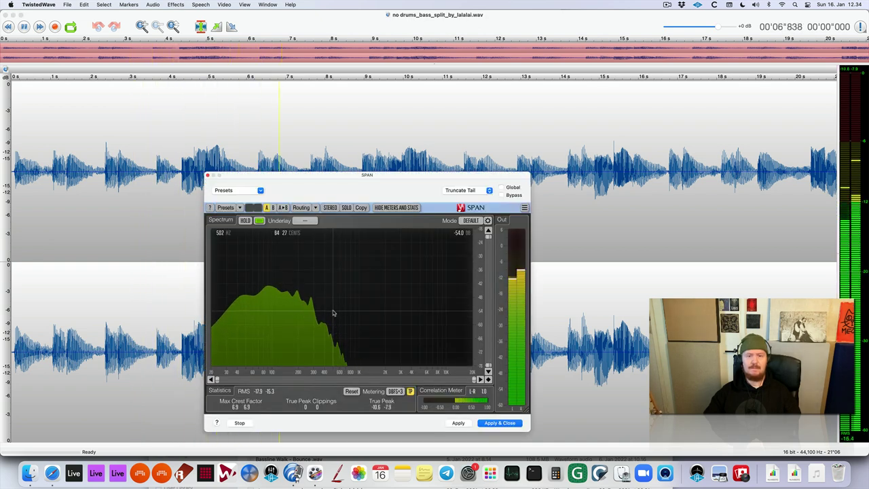
# Step: Stop the bass stem playback and close the SPAN analyser window
pyautogui.press('space')
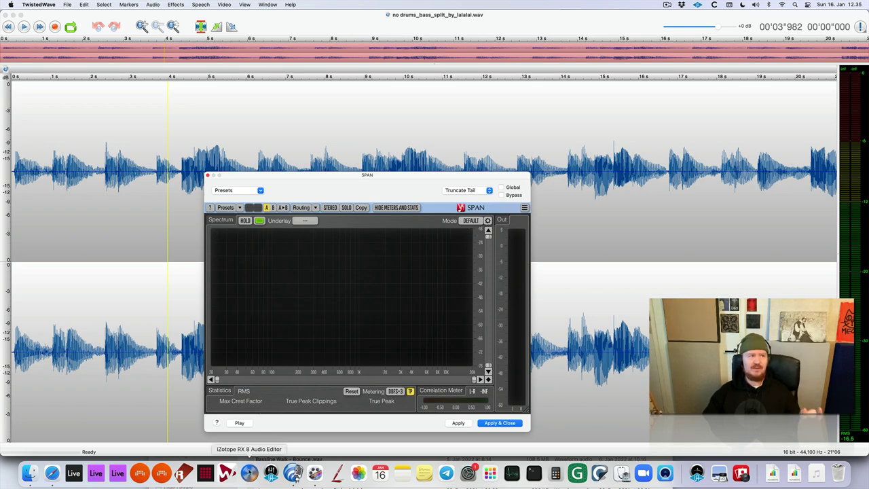
pyautogui.click(208, 176)
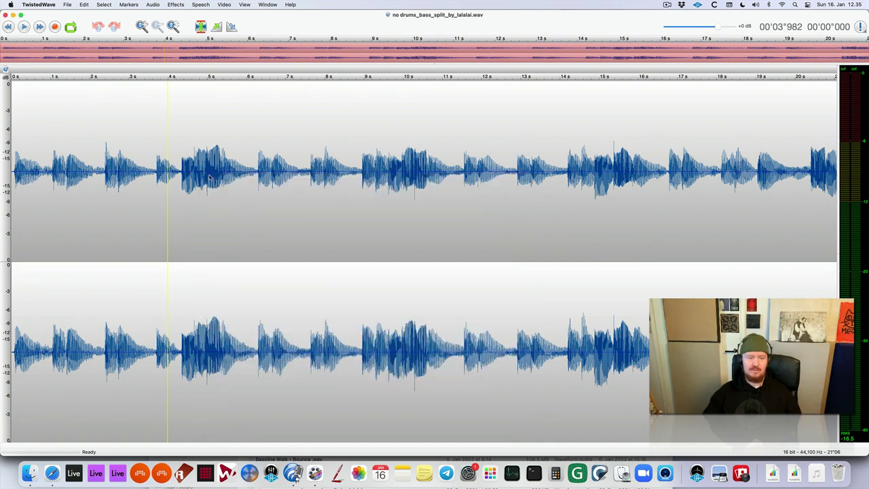
# Step: Play the no-drums-no-bass split in TwistedWave, then return to Safari
pyautogui.press('super+grave')
pyautogui.press('super+grave')
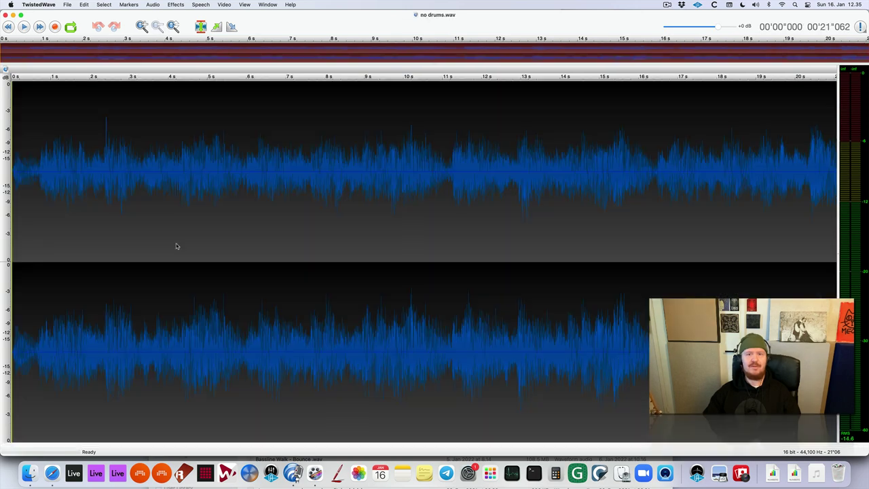
pyautogui.press('super+grave')
pyautogui.press('space')
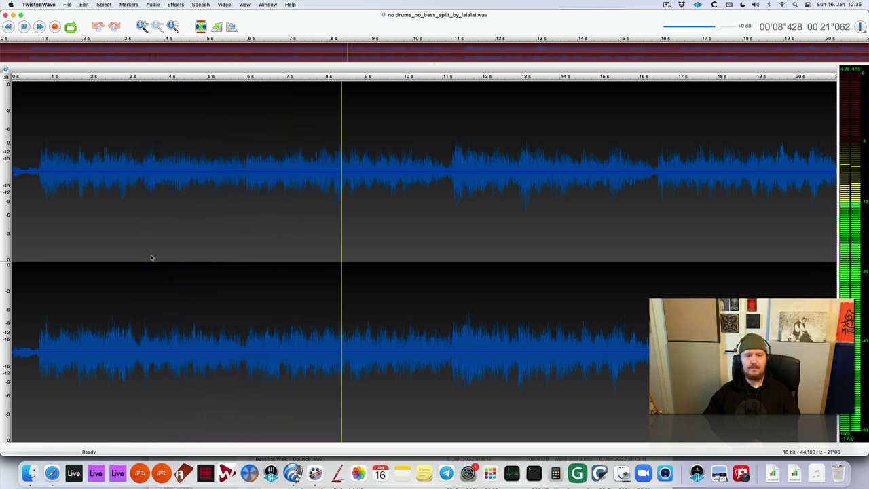
pyautogui.press('space')
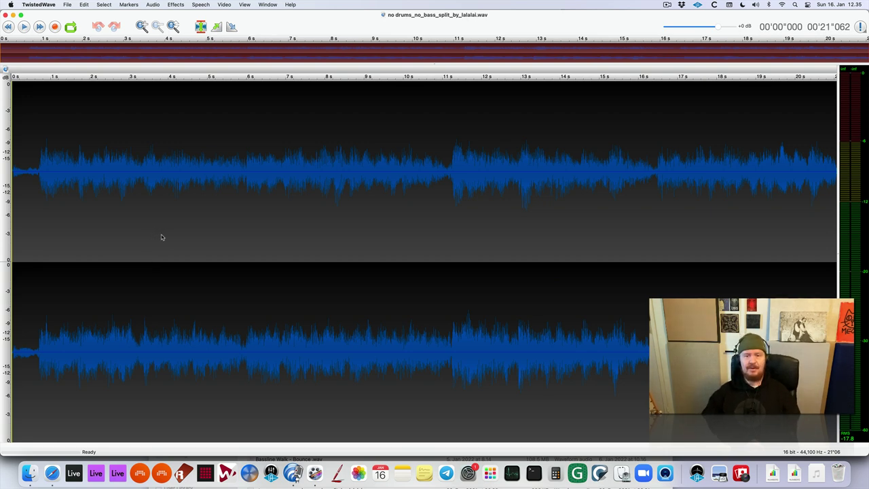
pyautogui.press('super+Tab')
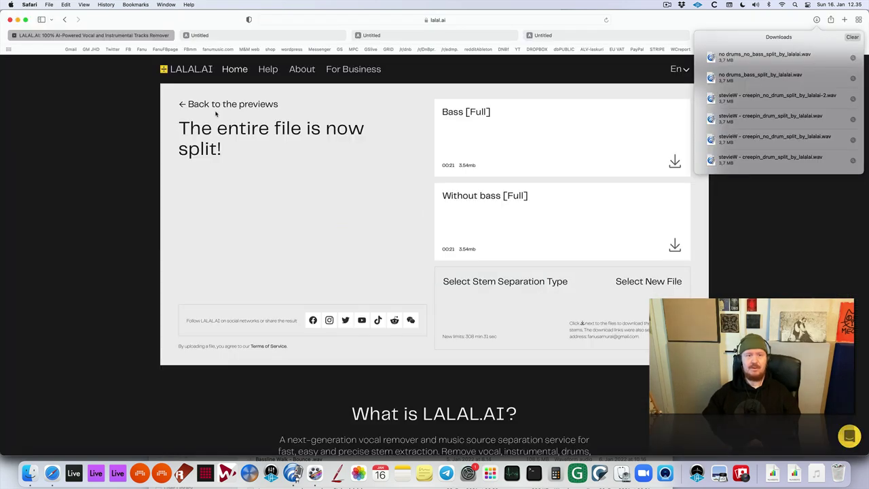
# Step: Return LALAL.AI to its upload page, then play suburbicon loop.wav from the start in TwistedWave
pyautogui.click(207, 106)
pyautogui.click(208, 106)
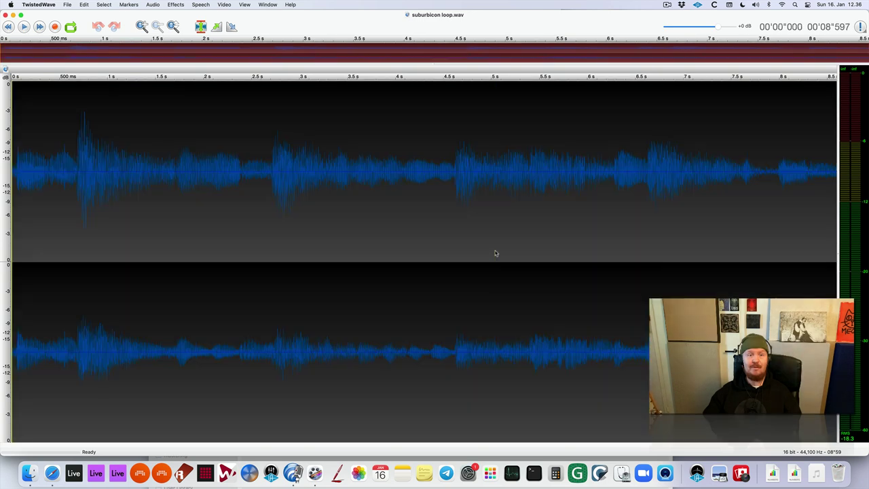
pyautogui.press('space')
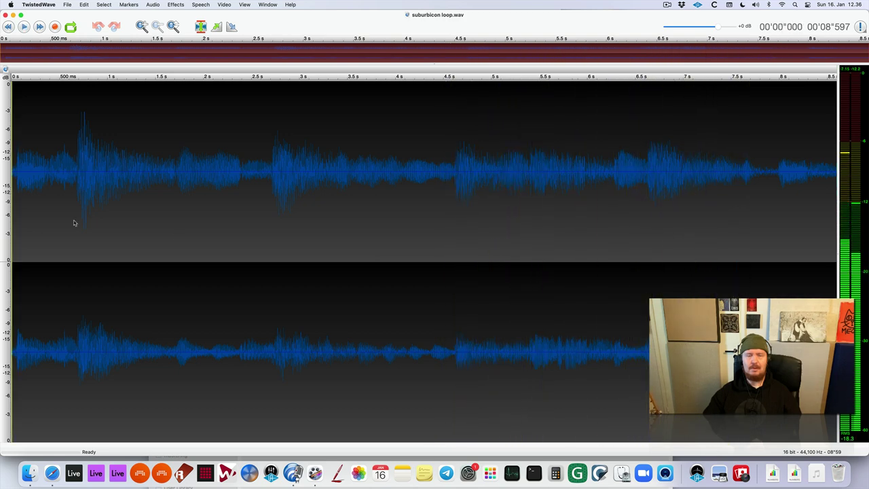
pyautogui.press('space')
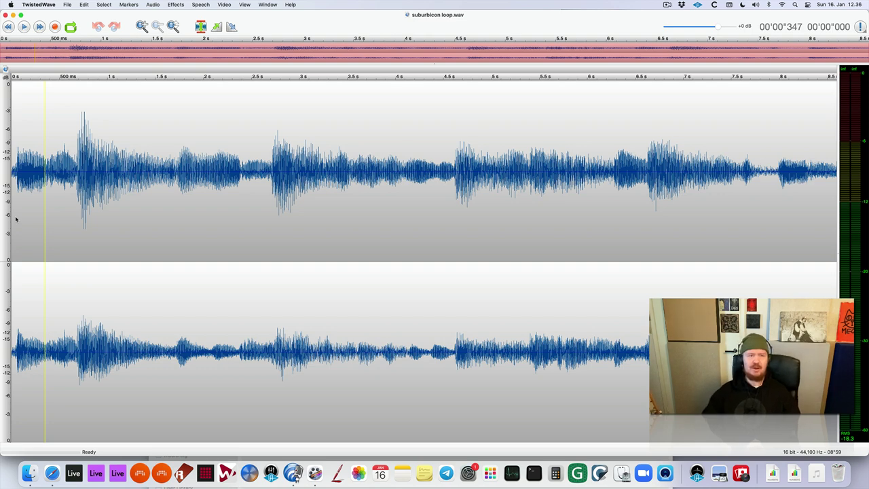
pyautogui.click(16, 219)
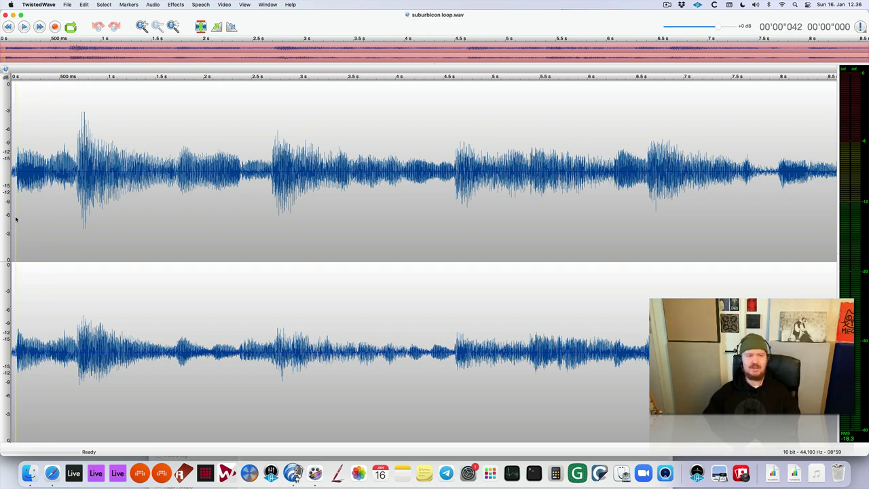
pyautogui.press('space')
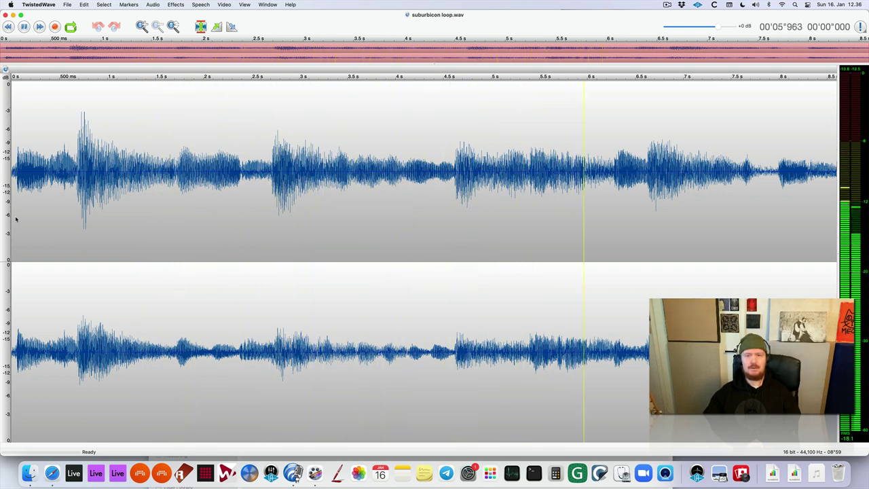
pyautogui.press('space')
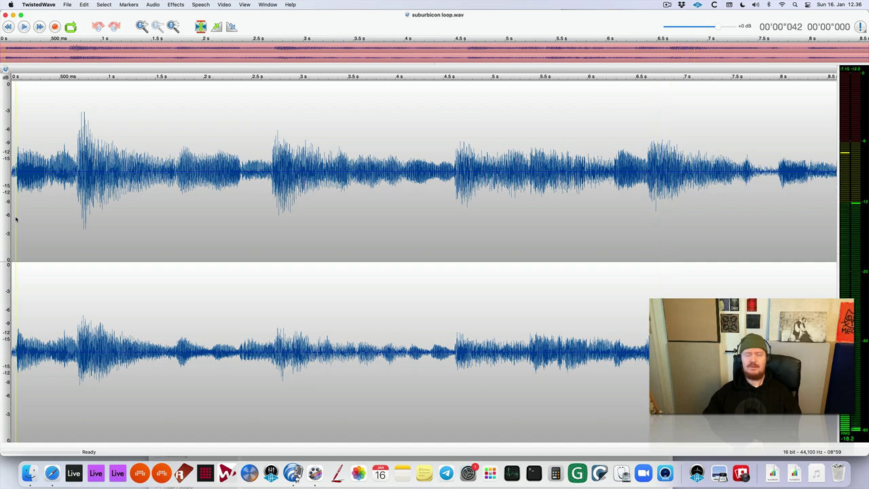
pyautogui.press('super+Tab')
pyautogui.press('super+Tab')
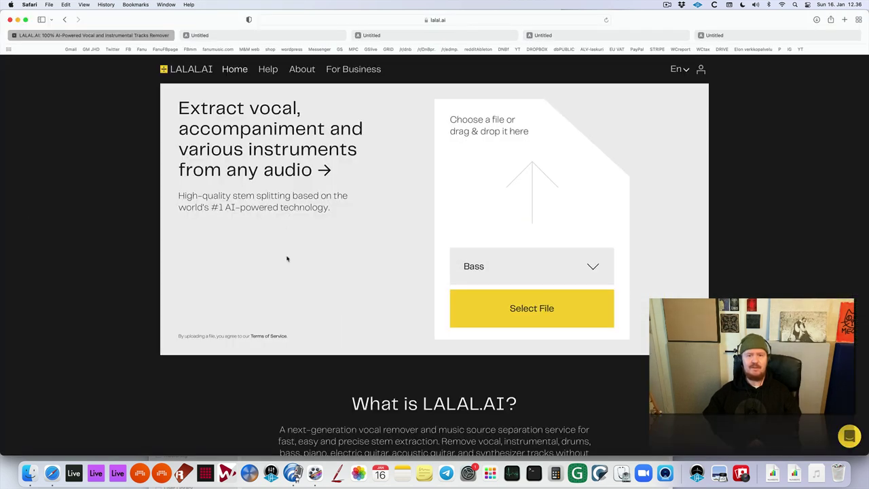
# Step: Upload suburbicon loop.wav from the splz folder to LALAL.AI for Bass separation
pyautogui.click(29, 473)
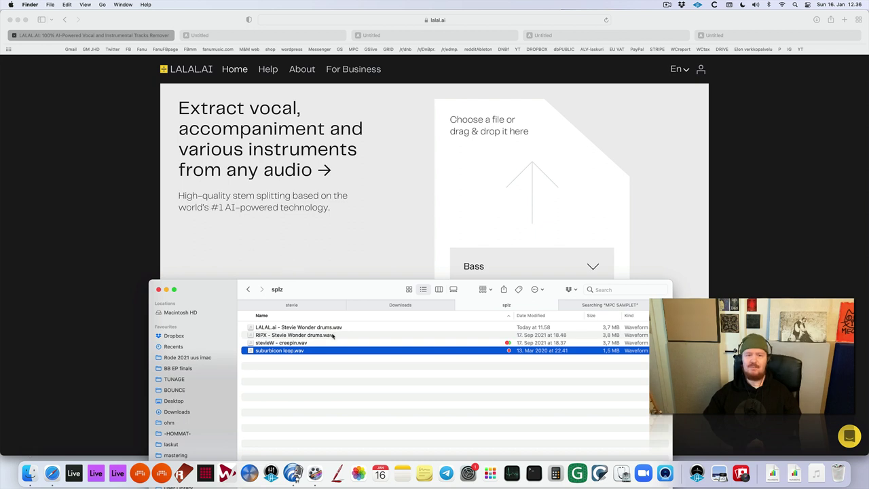
pyautogui.moveTo(295, 360); pyautogui.dragTo(527, 211)
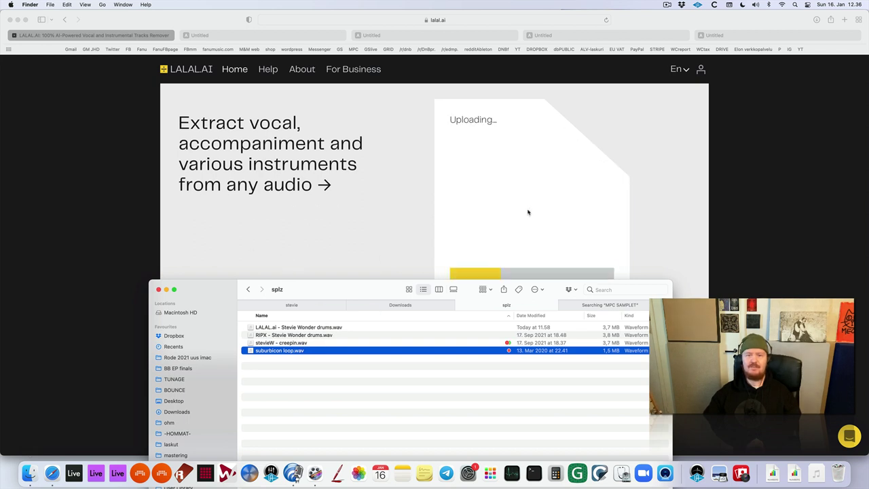
pyautogui.click(683, 189)
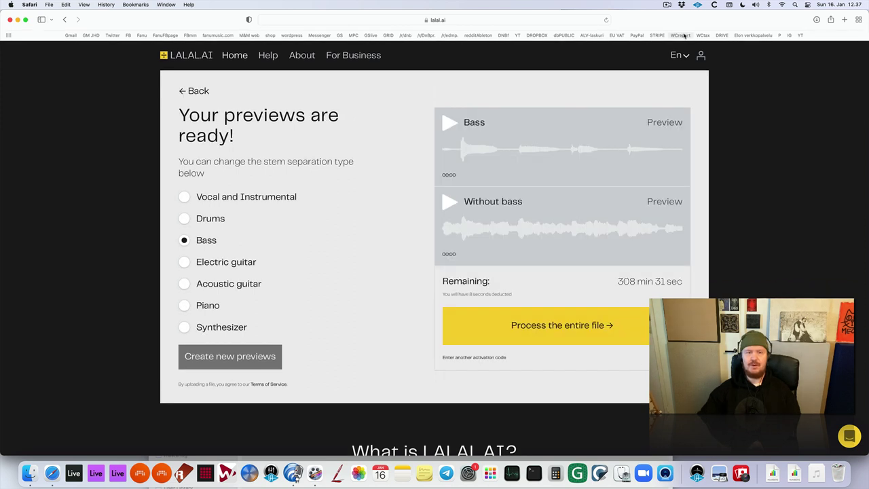
# Step: Play the original suburbicon loop in TwistedWave, then return to the previews
pyautogui.press('super+Tab')
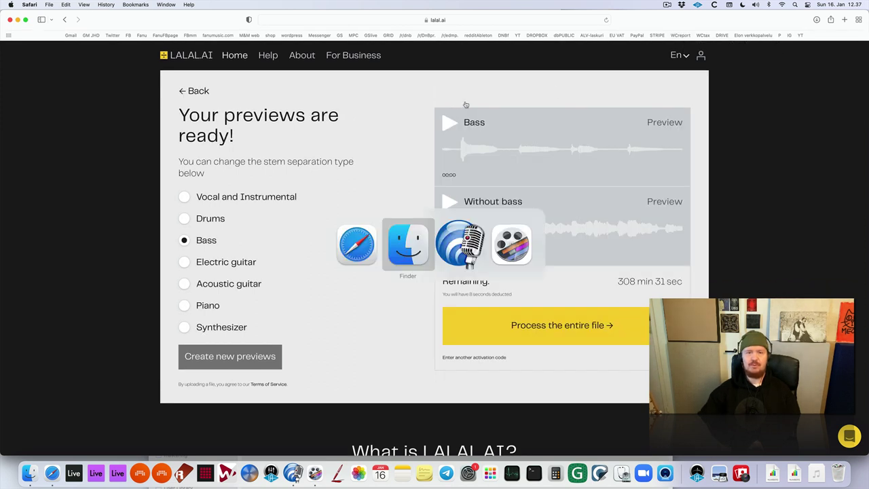
pyautogui.press('super+Tab')
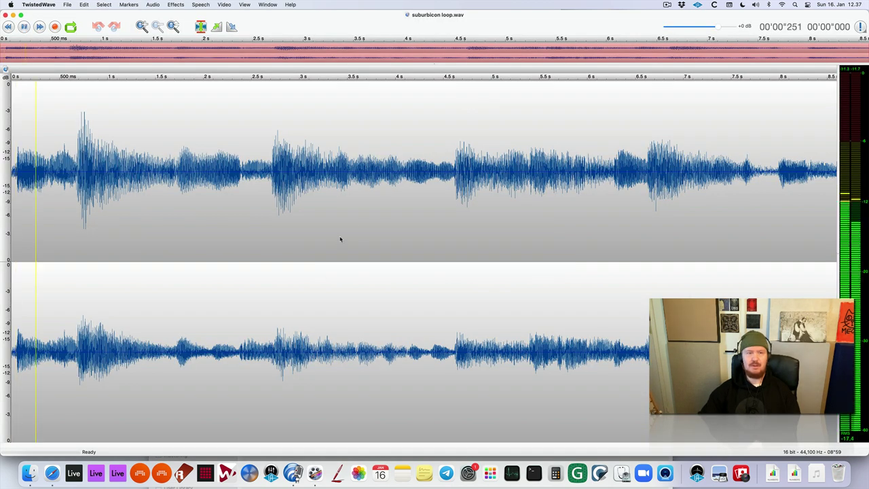
pyautogui.press('space')
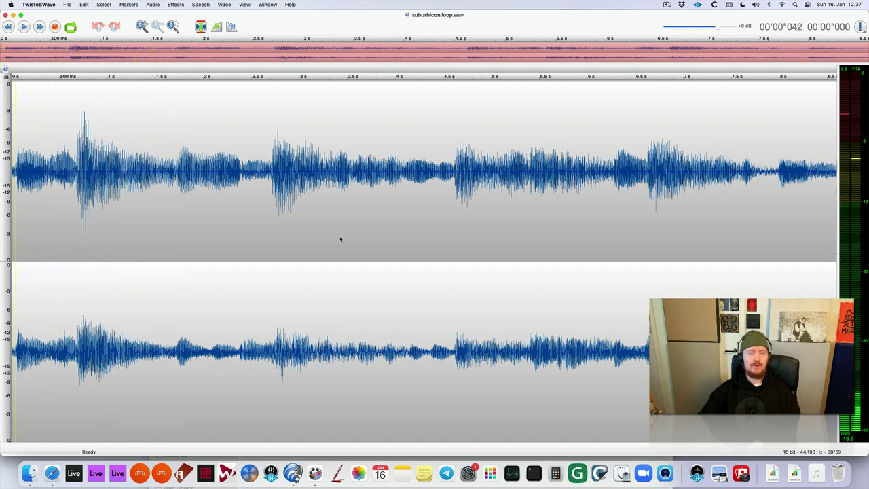
pyautogui.press('space')
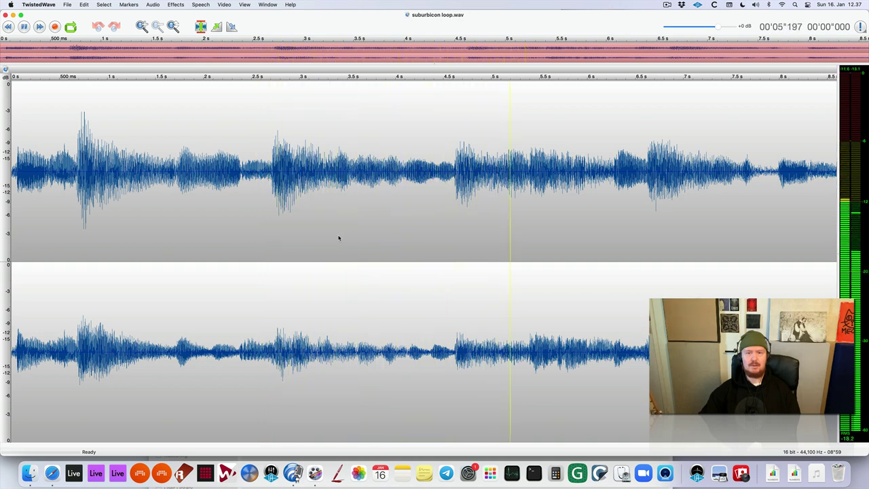
pyautogui.press('space')
pyautogui.press('super+Tab')
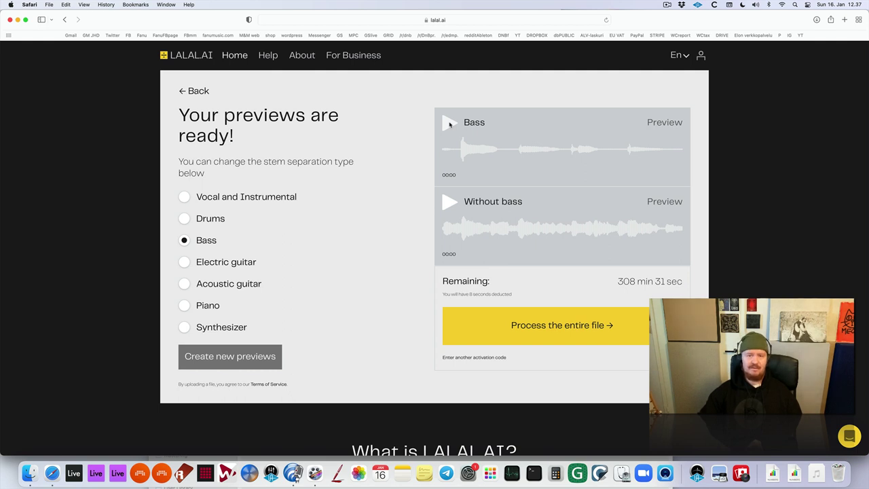
# Step: Hear the Without bass preview, process the entire loop, and download the full Bass stem
pyautogui.click(454, 205)
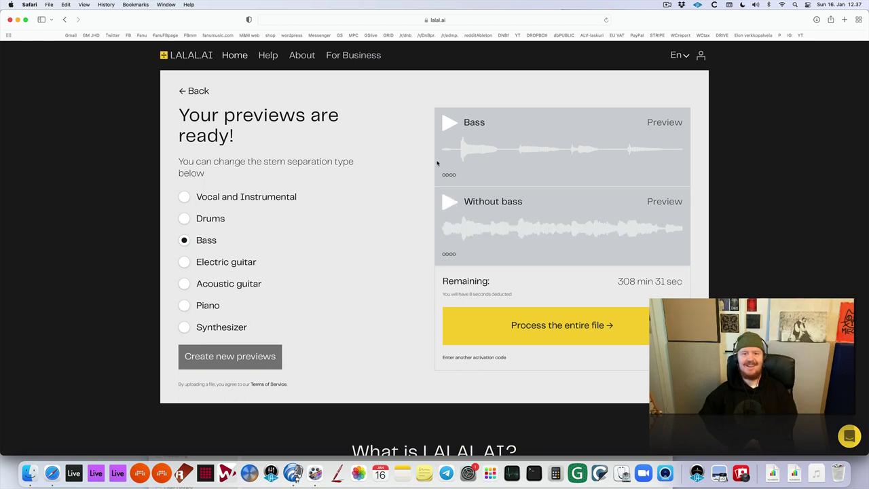
pyautogui.click(568, 328)
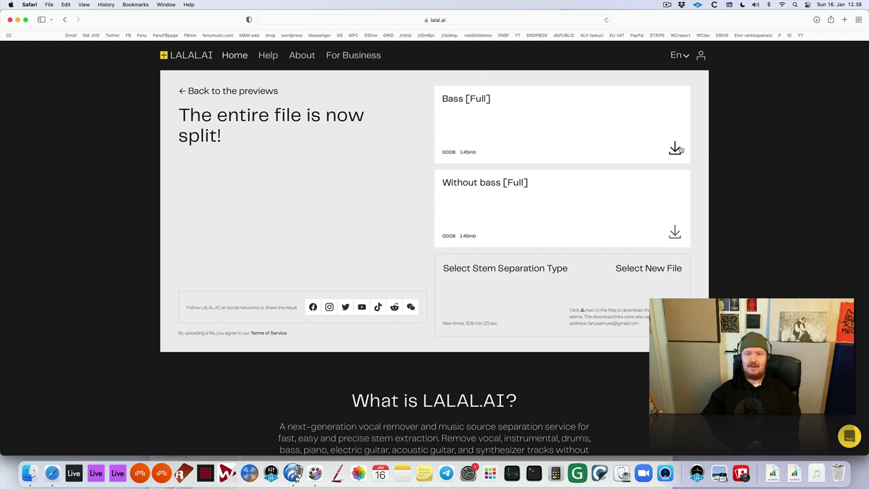
pyautogui.click(679, 149)
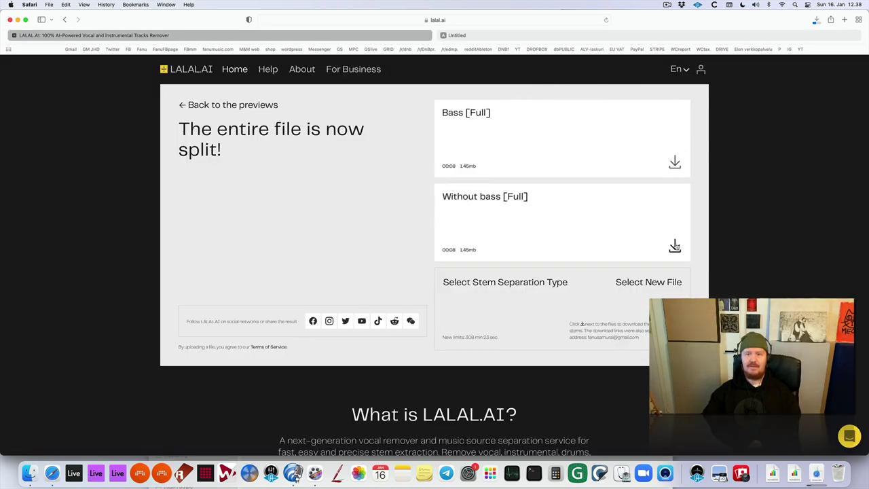
pyautogui.press('super+Tab')
pyautogui.press('super+Tab')
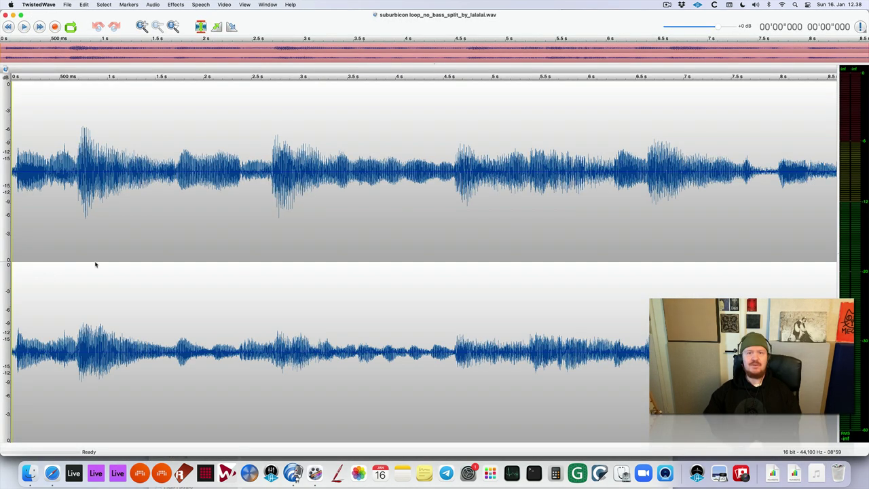
# Step: Play the original suburbicon loop, then its bass stem, switching between them
pyautogui.press('super+grave')
pyautogui.press('space')
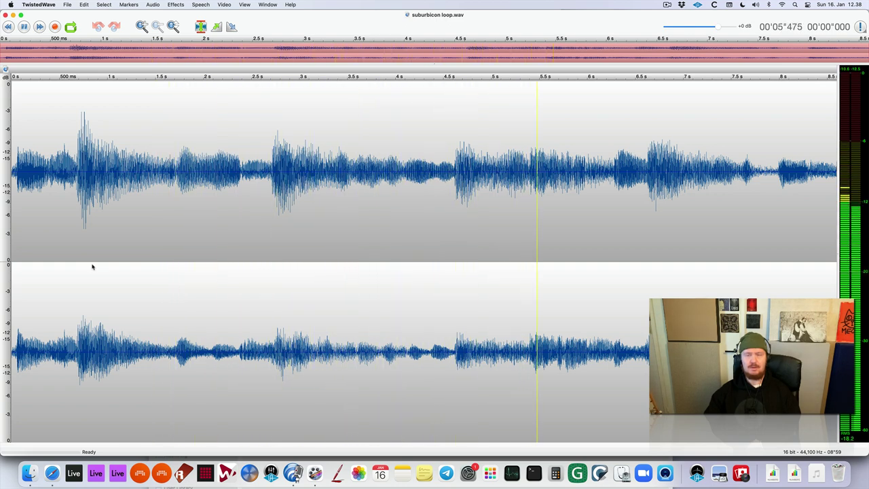
pyautogui.press('super+grave')
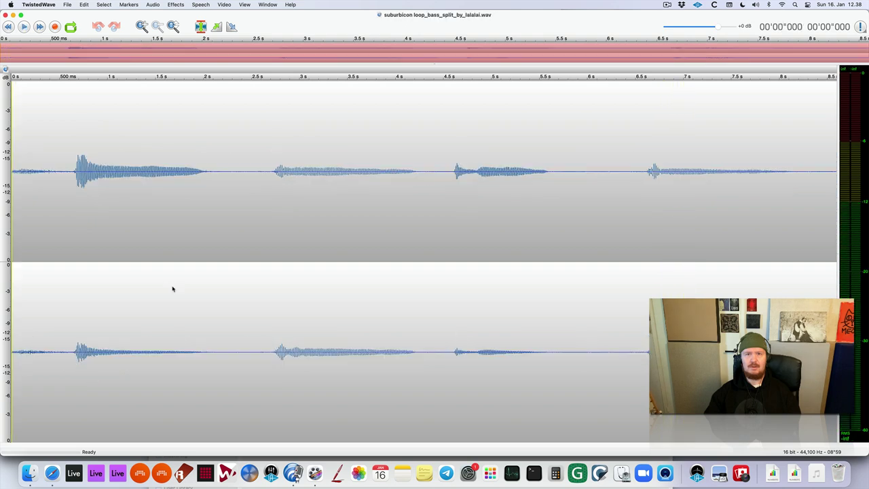
pyautogui.press('space')
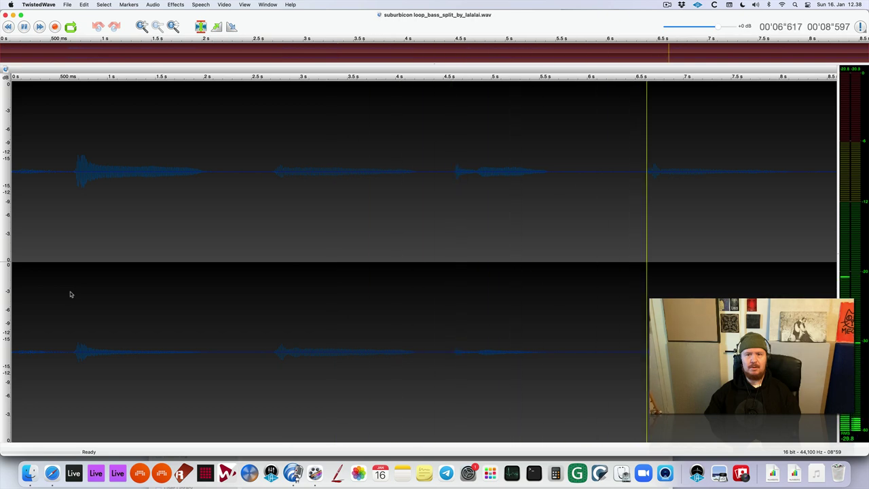
pyautogui.press('super+grave')
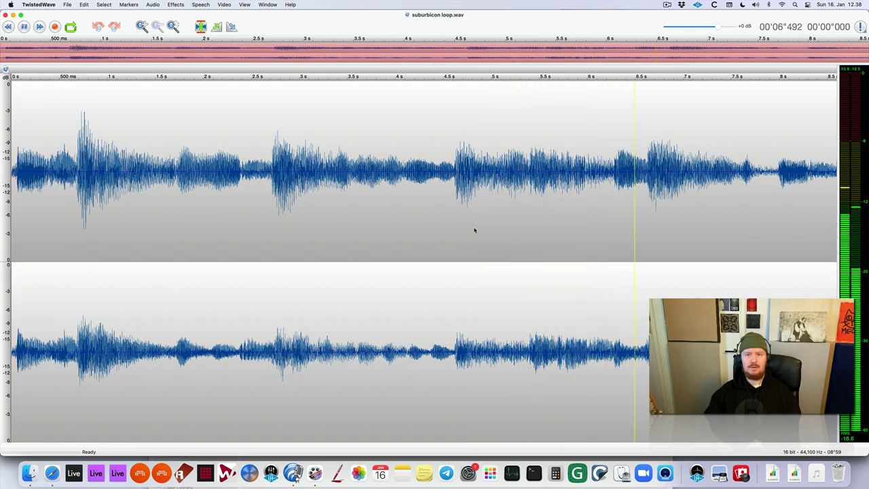
pyautogui.press('super+grave')
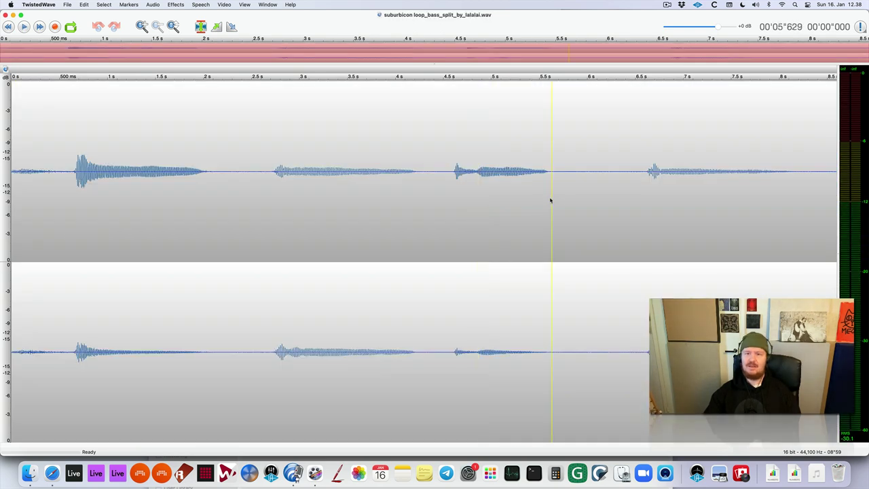
# Step: Compare the original loop and bass stem around 4.5–5.5 s
pyautogui.click(473, 203)
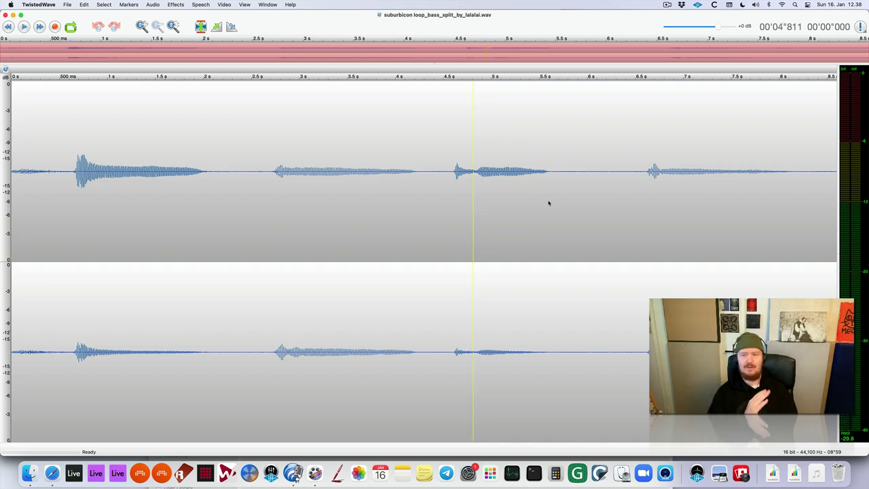
pyautogui.press('super+grave')
pyautogui.click(547, 195)
pyautogui.moveTo(455, 197); pyautogui.dragTo(646, 195)
pyautogui.click(645, 194)
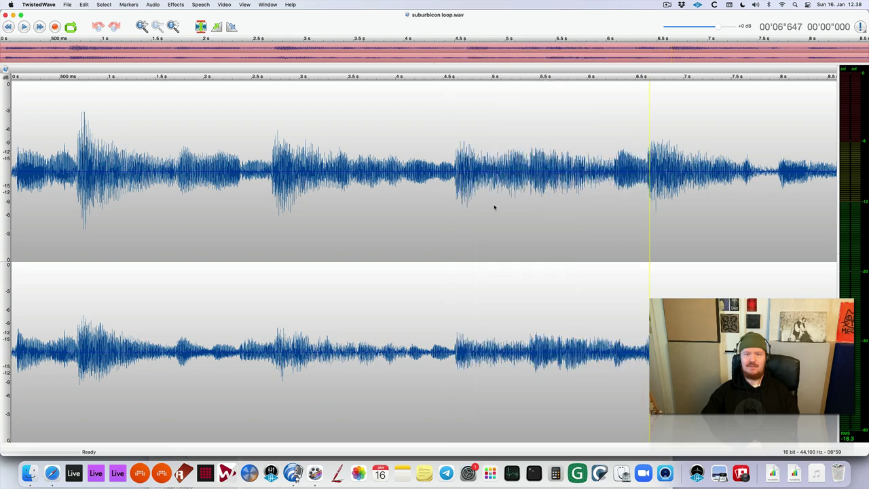
pyautogui.click(454, 213)
pyautogui.press('space')
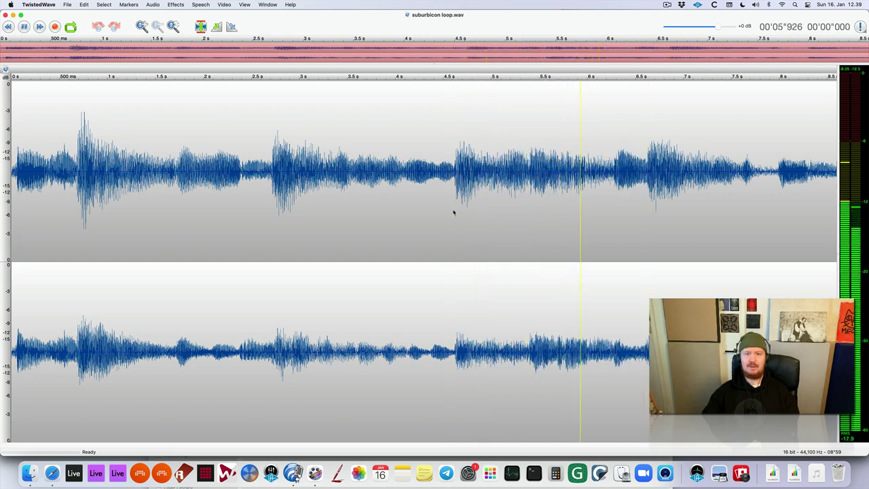
pyautogui.click(453, 212)
pyautogui.press('space')
pyautogui.press('super+grave')
pyautogui.press('space')
# Step: Compare the bass stem and original loop from about 0.6 s
pyautogui.press('space')
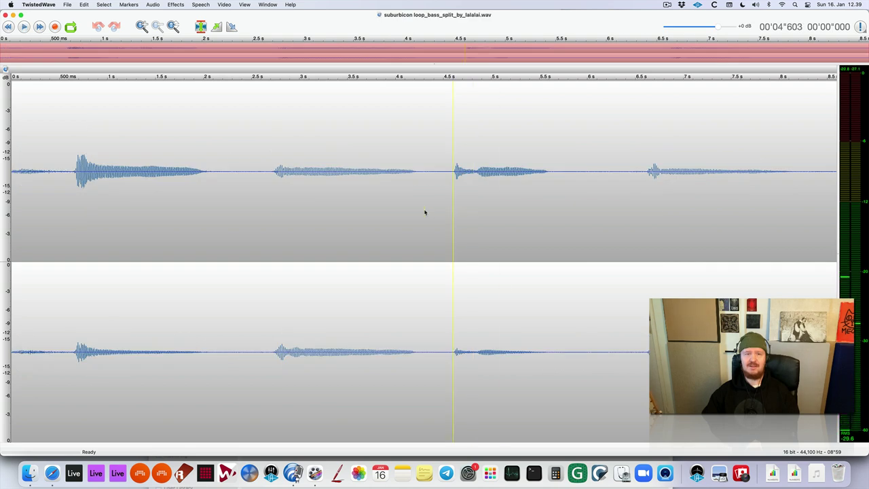
pyautogui.click(68, 212)
pyautogui.press('space')
pyautogui.click(71, 210)
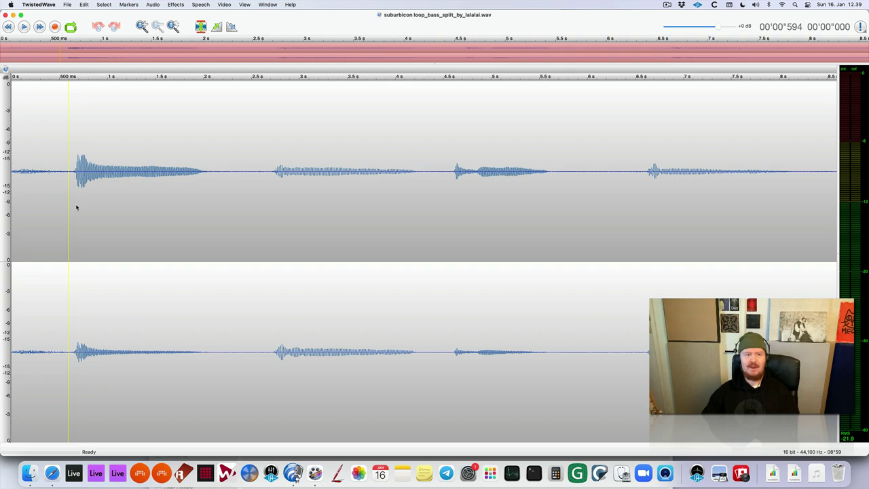
pyautogui.click(76, 207)
pyautogui.click(76, 207)
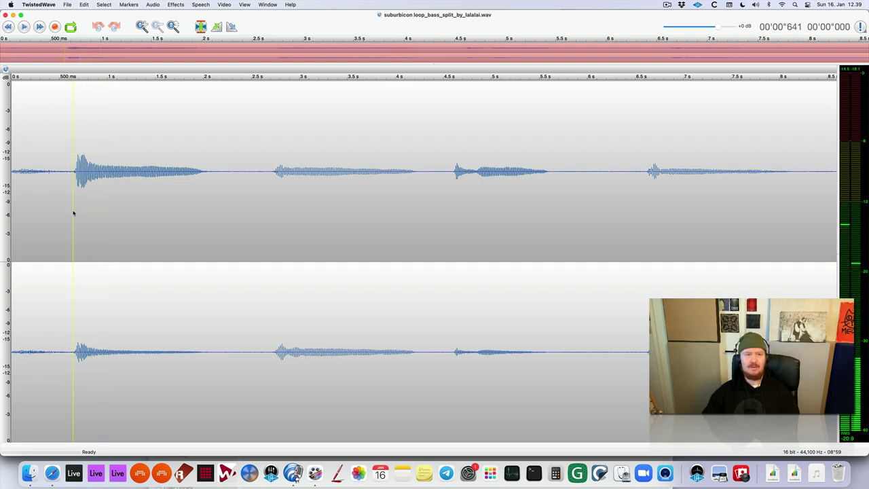
pyautogui.press('super+grave')
pyautogui.click(74, 212)
pyautogui.press('space')
# Step: Replay both near 0.64 s, then play the no-bass stem from the start
pyautogui.press('space')
pyautogui.click(55, 213)
pyautogui.press('space')
pyautogui.press('super+grave')
pyautogui.press('space')
pyautogui.click(60, 213)
pyautogui.press('super+grave')
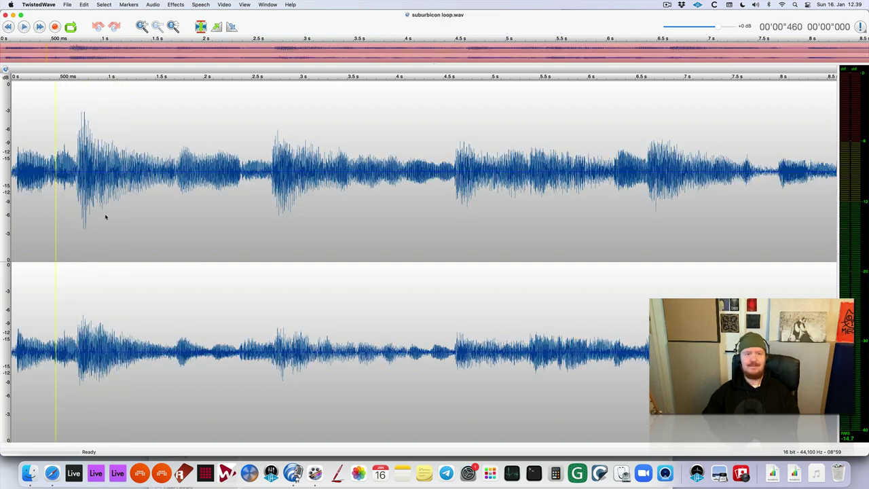
pyautogui.press('space')
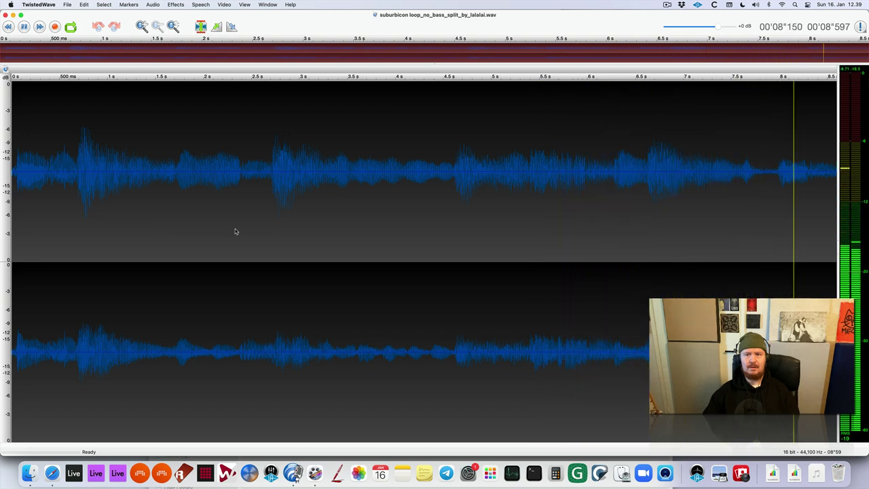
# Step: Stop playback and save the no-bass stem as IWANTPIANO.wav in Downloads
pyautogui.press('space')
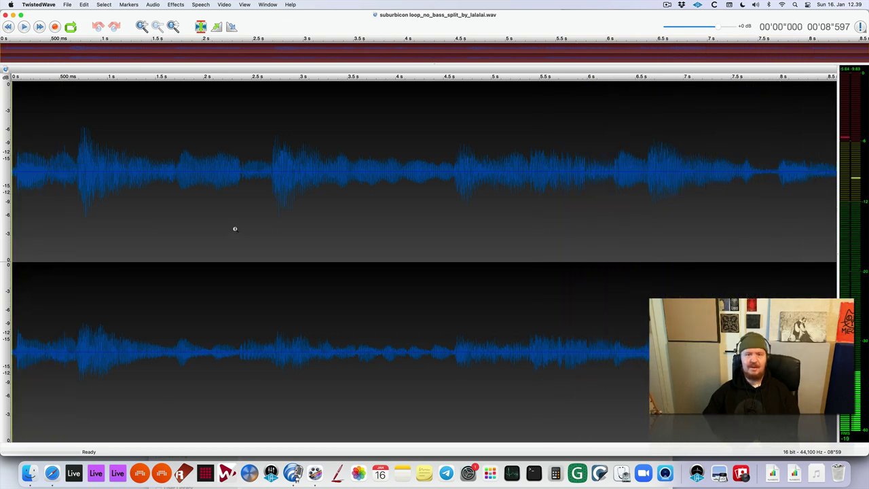
pyautogui.press('super+shift+s')
pyautogui.write('IWANTPIANO.wav')
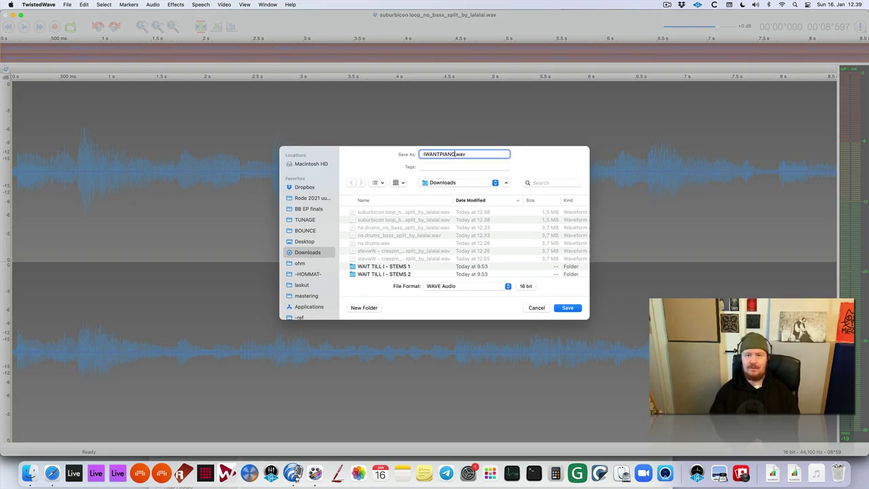
pyautogui.press('Return')
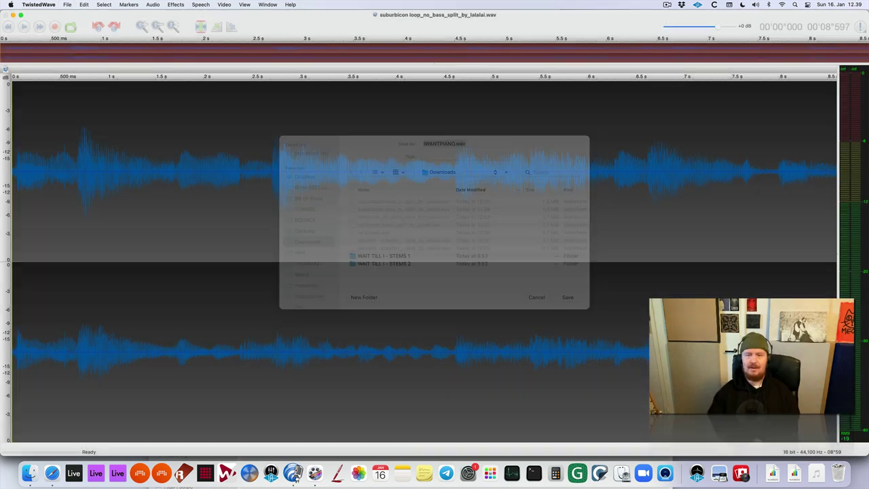
# Step: Upload IWANTPIANO.wav to lalal.ai for Piano separation and play the Piano preview
pyautogui.press('super+Tab')
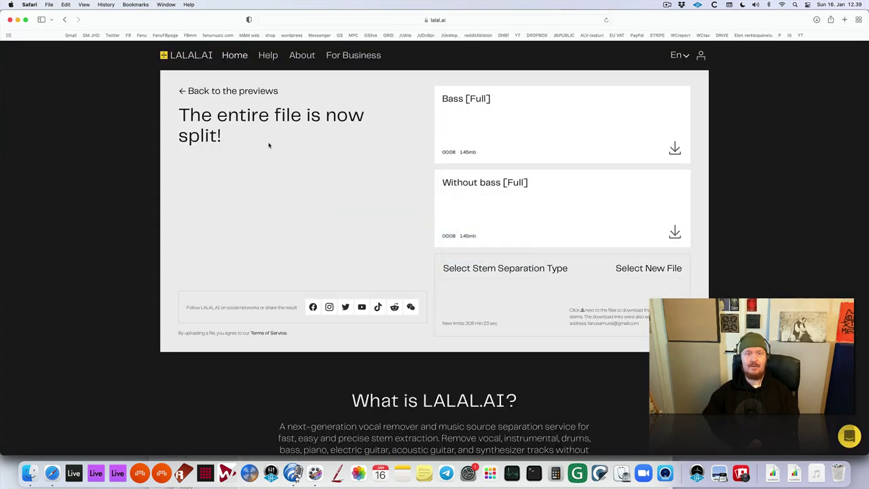
pyautogui.click(233, 90)
pyautogui.press('super+Tab')
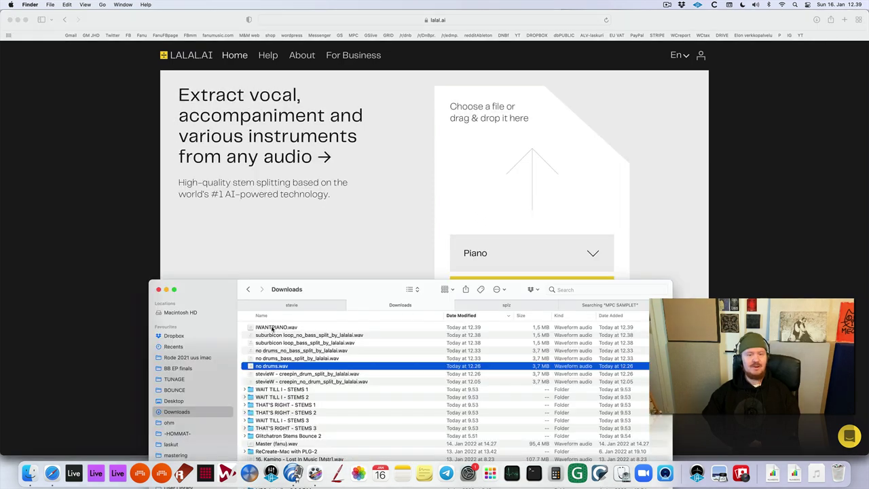
pyautogui.moveTo(273, 329)
pyautogui.mouseDown()
pyautogui.moveTo(347, 341)
pyautogui.moveTo(546, 143)
pyautogui.mouseUp()
pyautogui.press('super+Tab')
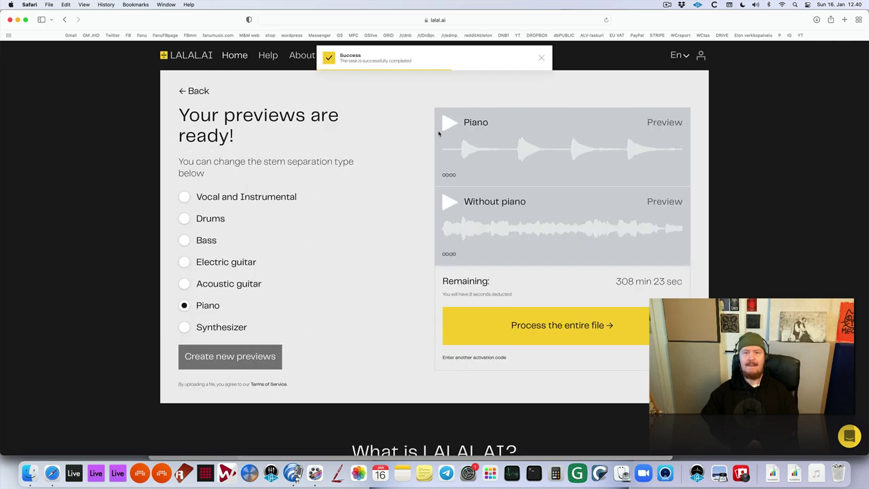
pyautogui.click(450, 124)
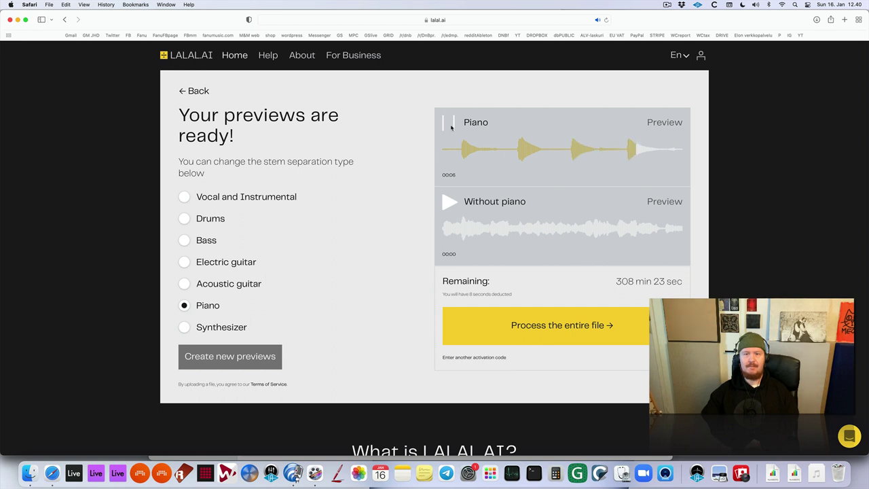
# Step: Replay the Without piano preview, then process the entire IWANTPIANO file
pyautogui.click(450, 207)
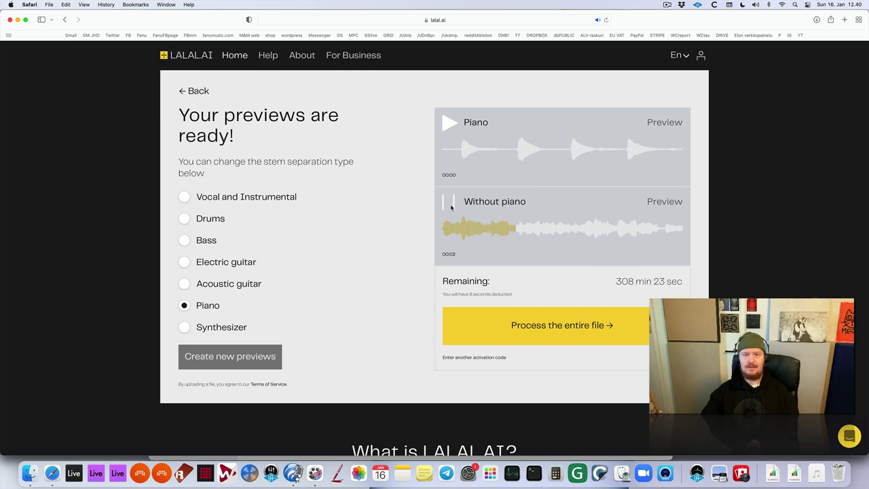
pyautogui.scroll(-6, 451, 207)
pyautogui.scroll(6, 445, 201)
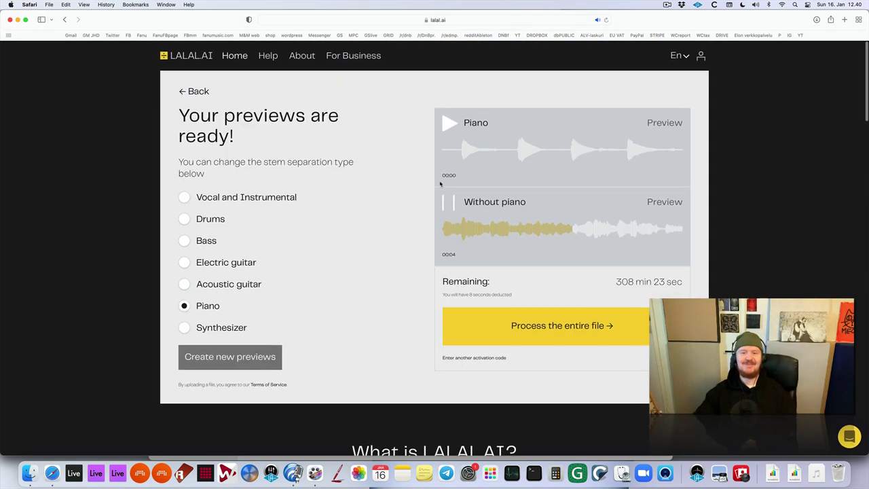
pyautogui.click(449, 202)
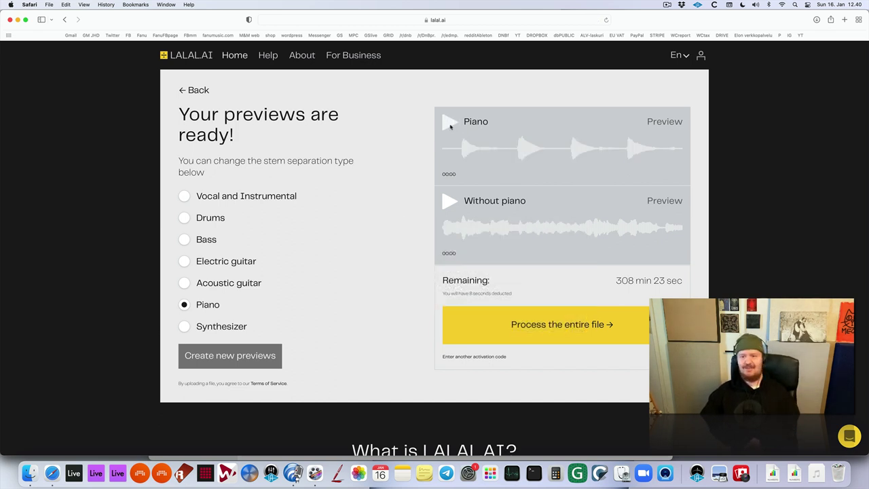
pyautogui.click(585, 327)
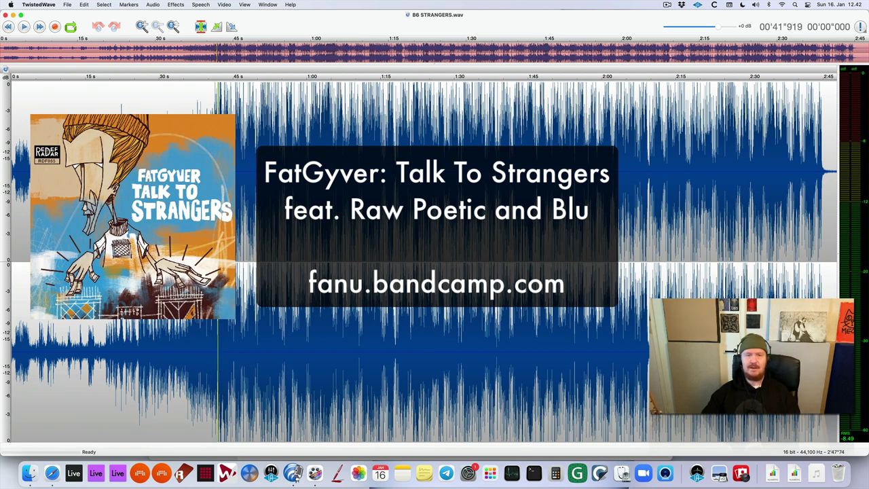
# Step: Play B6 STRANGERS.wav, then replay it from about 1:21 and stop
pyautogui.press('space')
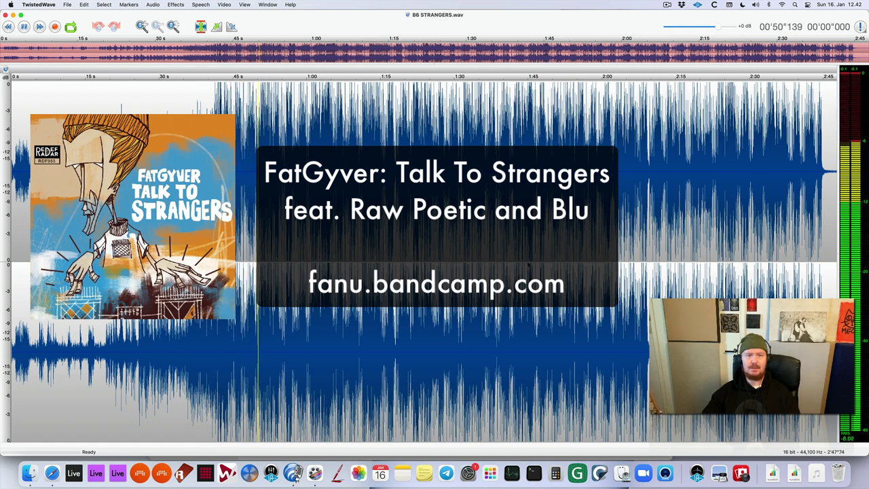
pyautogui.press('space')
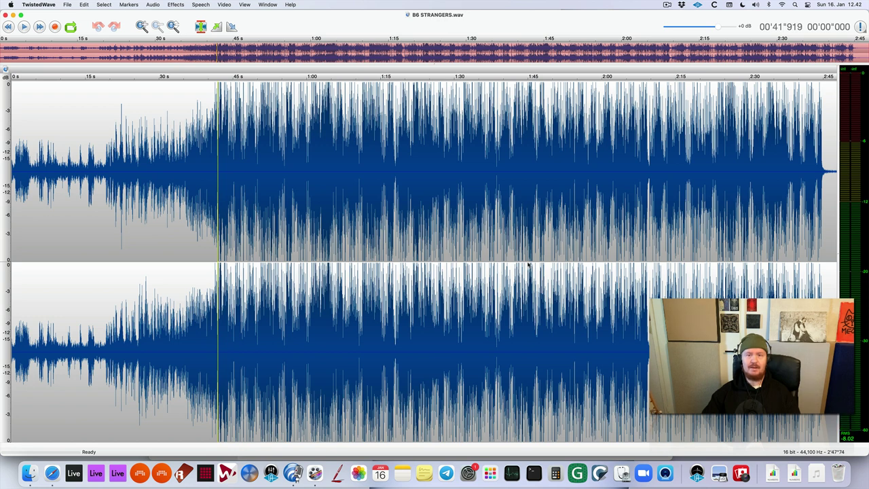
pyautogui.click(527, 262)
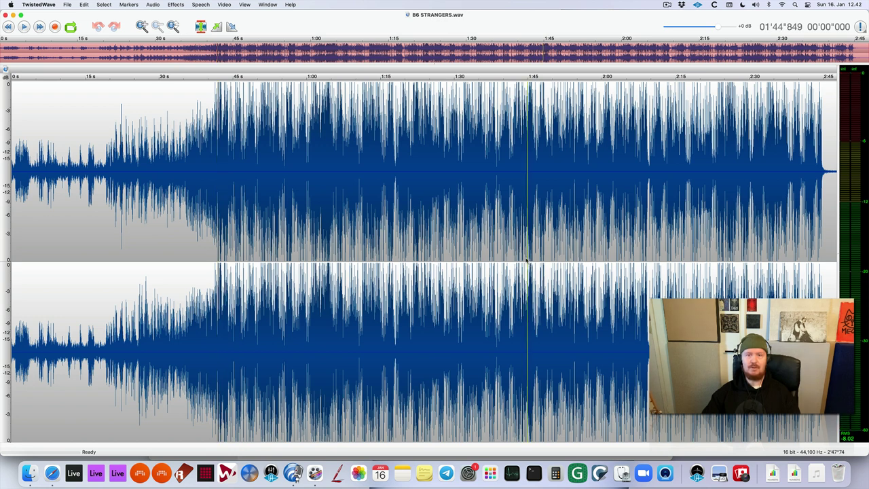
pyautogui.click(415, 252)
pyautogui.press('space')
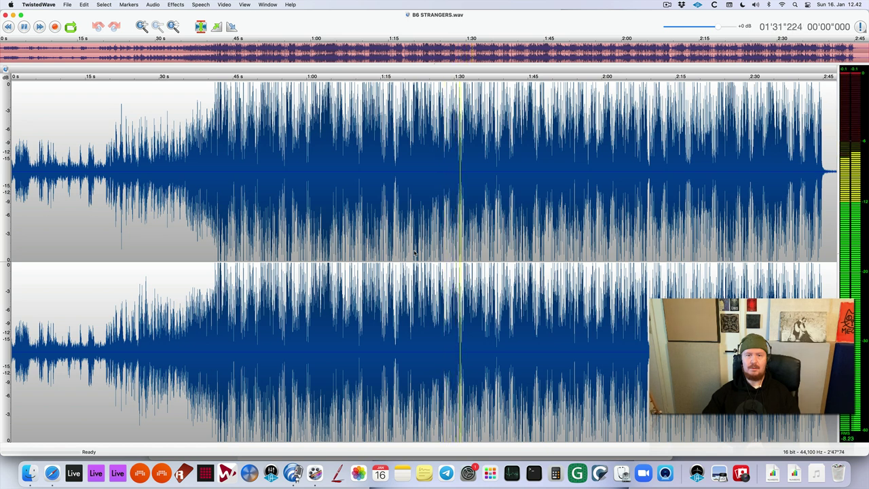
pyautogui.press('space')
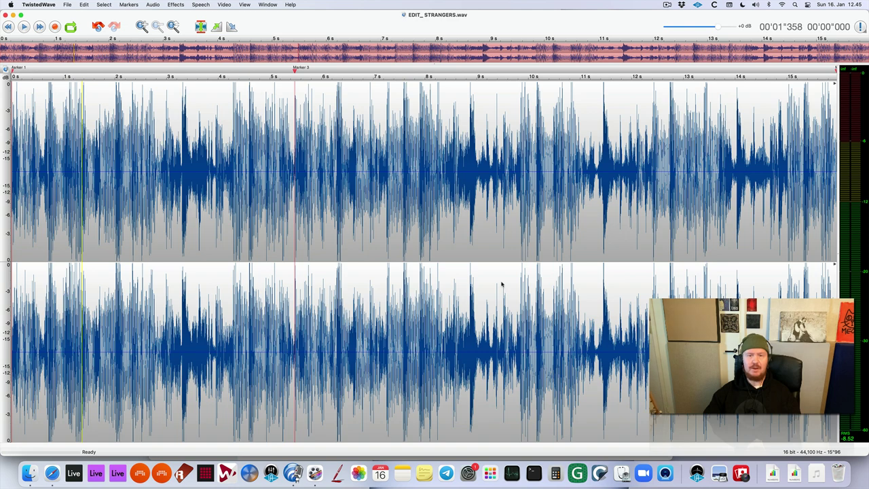
# Step: Select the marker regions of EDIT_STRANGERS.wav, then play the 16-second edit from the start
pyautogui.click(502, 285)
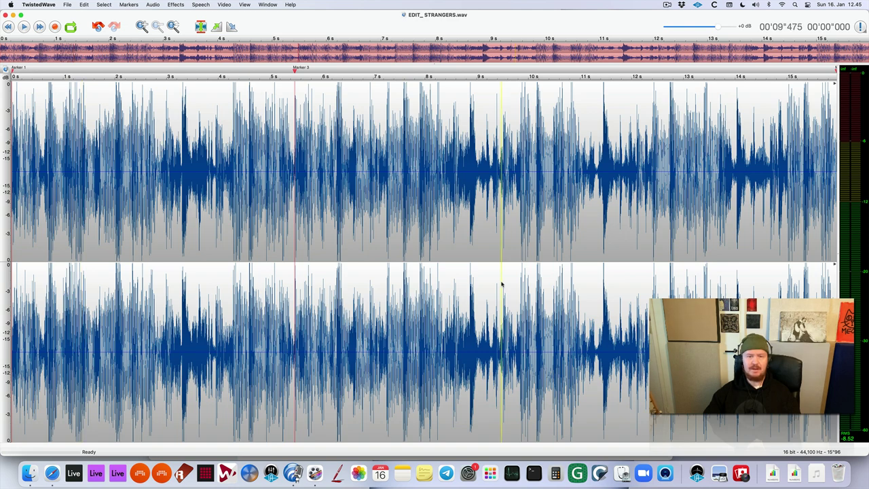
pyautogui.doubleClick(502, 285)
pyautogui.click(134, 263)
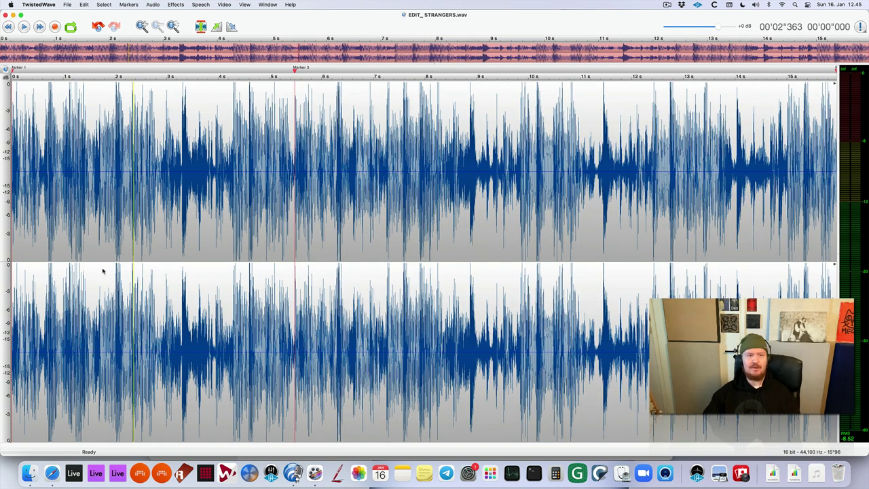
pyautogui.doubleClick(103, 271)
pyautogui.press('Left')
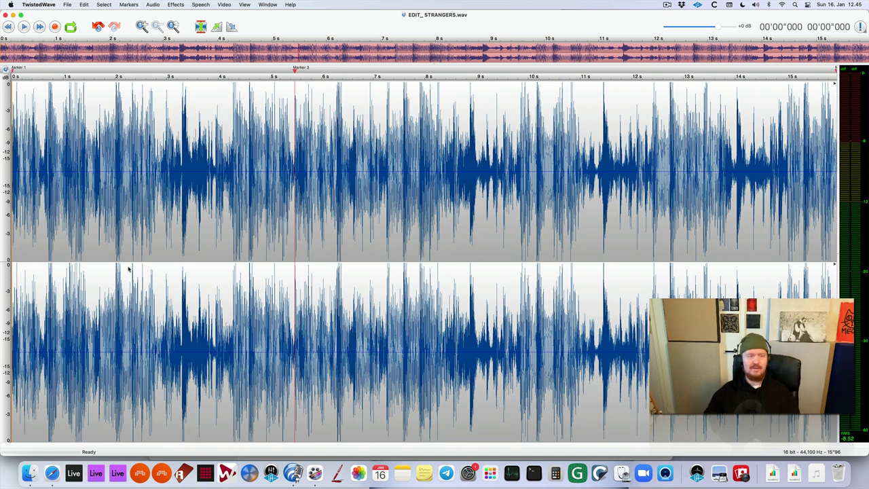
pyautogui.press('space')
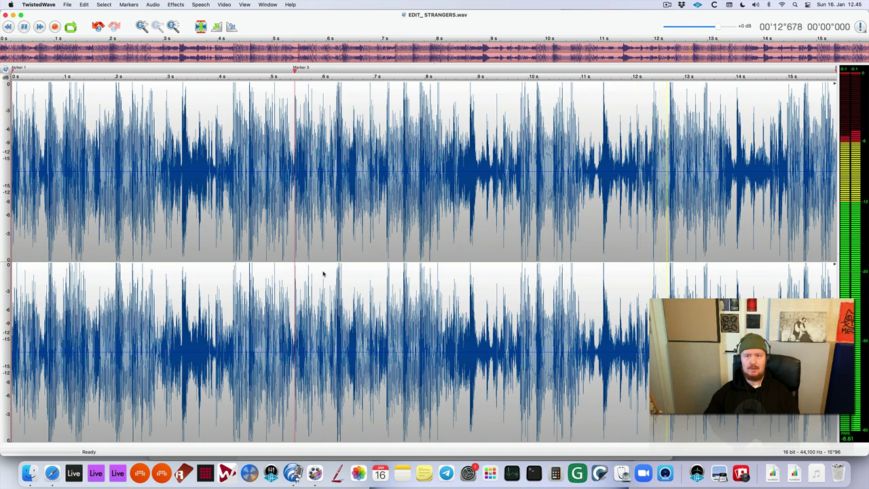
pyautogui.press('space')
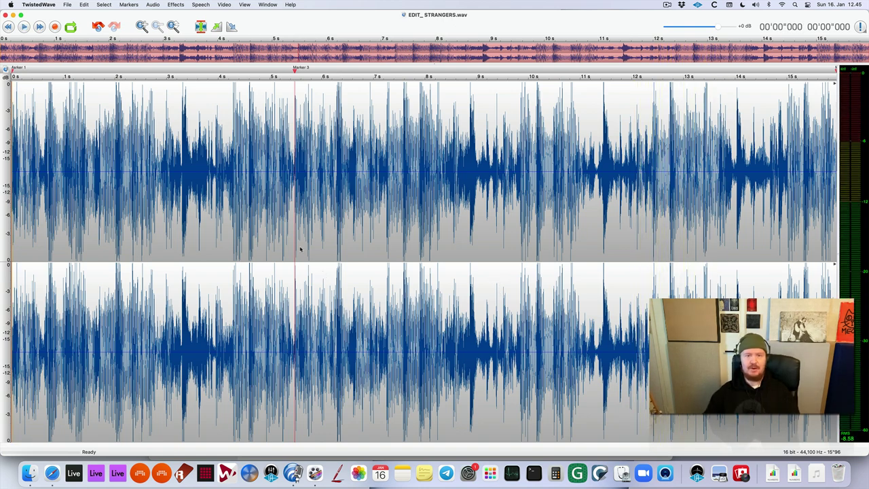
# Step: Drop the audio file on lalal.ai, then cancel that upload
pyautogui.press('super+Tab')
pyautogui.press('super+Tab')
pyautogui.press('super+Tab')
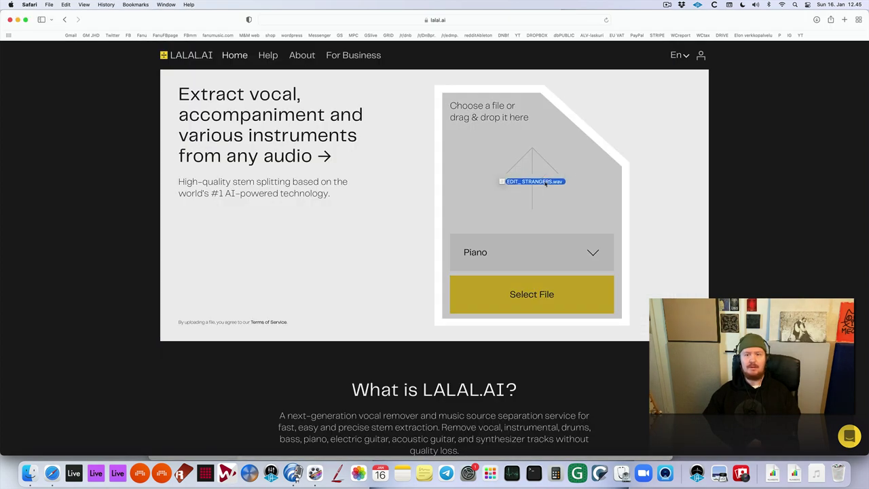
pyautogui.moveTo(294, 60); pyautogui.dragTo(547, 191)
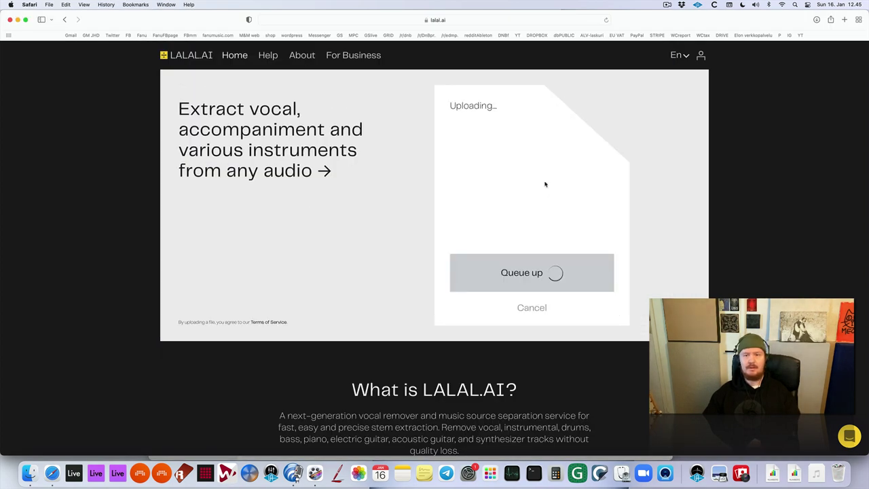
pyautogui.click(536, 307)
# Step: Choose Vocal and Instrumental separation and upload the track from Finder
pyautogui.click(521, 256)
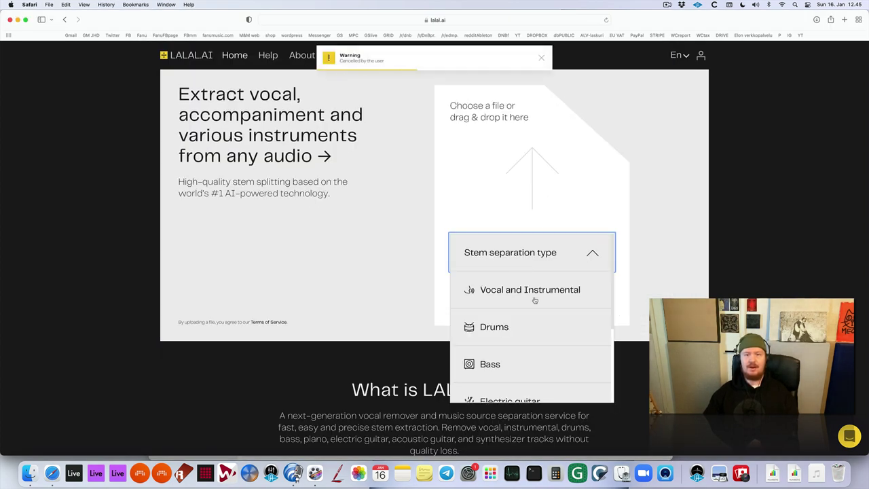
pyautogui.scroll(-3, 537, 297)
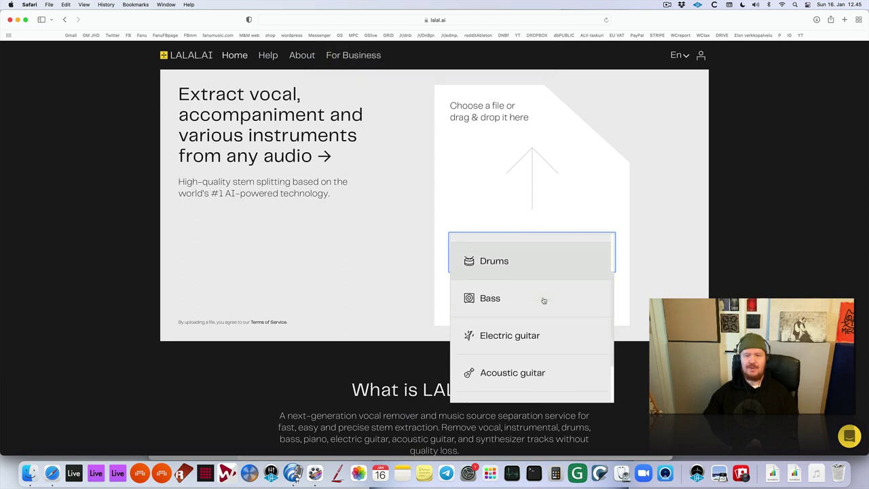
pyautogui.scroll(5, 543, 301)
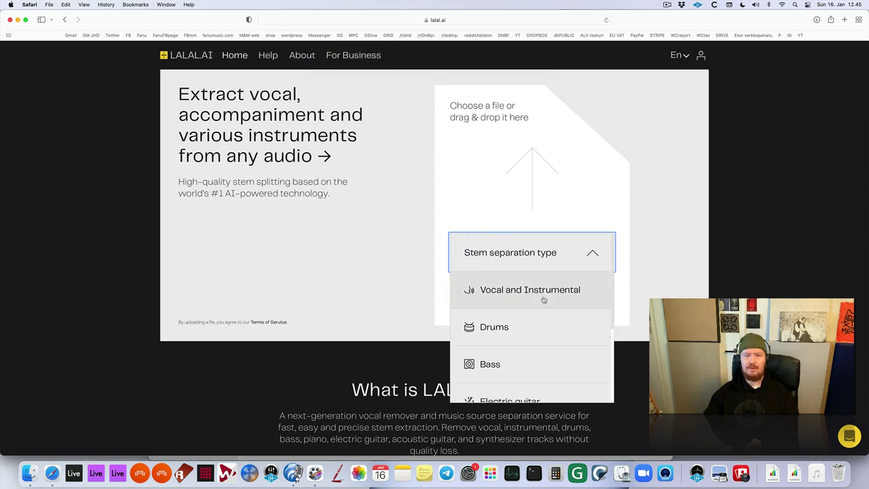
pyautogui.click(544, 296)
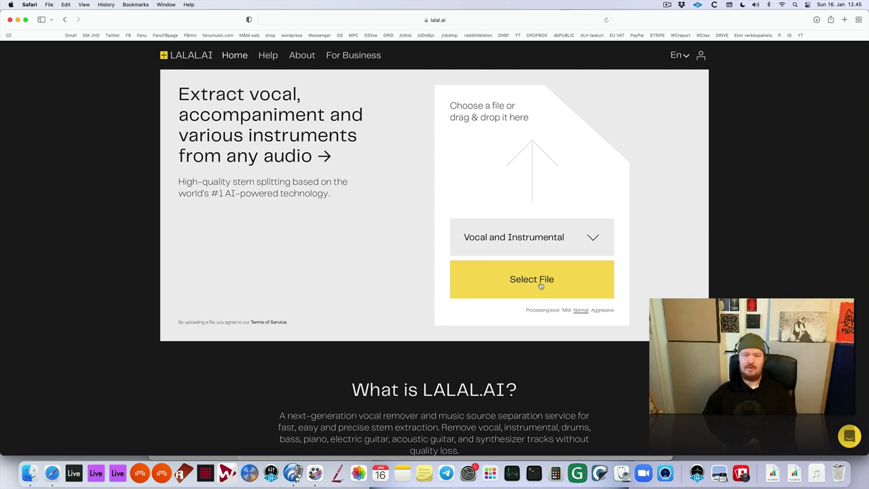
pyautogui.click(541, 286)
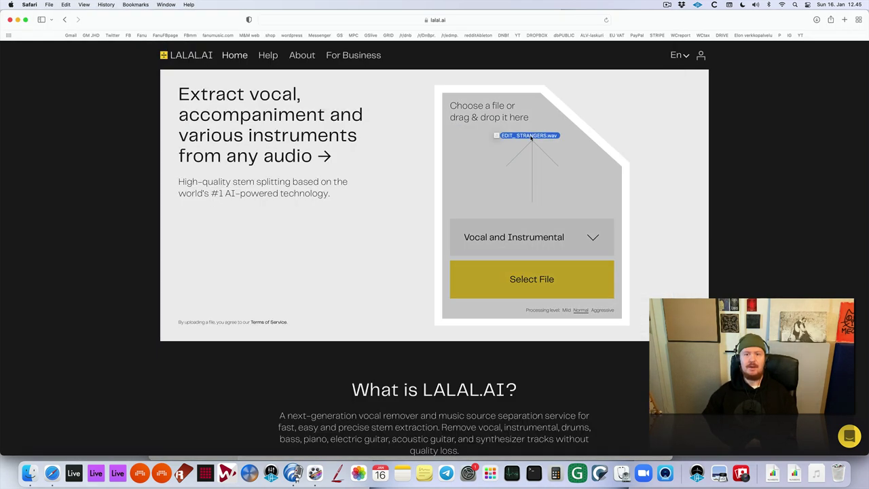
pyautogui.moveTo(278, 111); pyautogui.dragTo(536, 136)
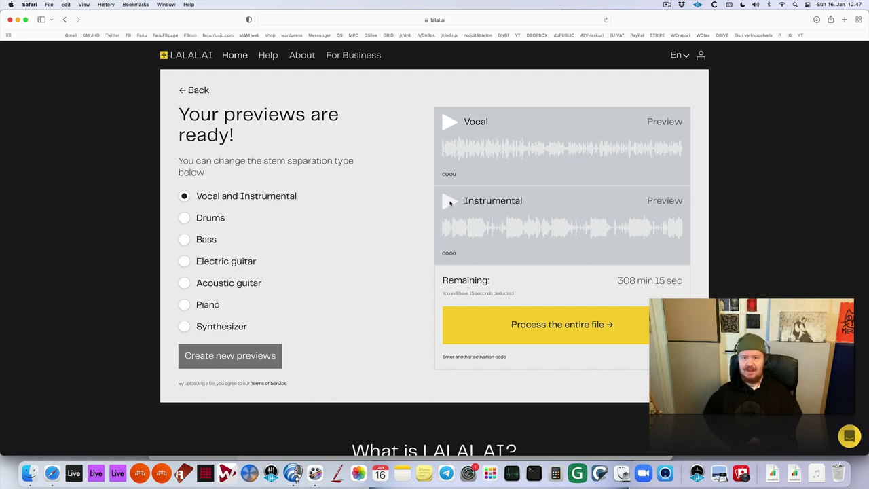
# Step: Play the Instrumental preview, then process the entire file into Vocal and Instrumental stems
pyautogui.click(450, 203)
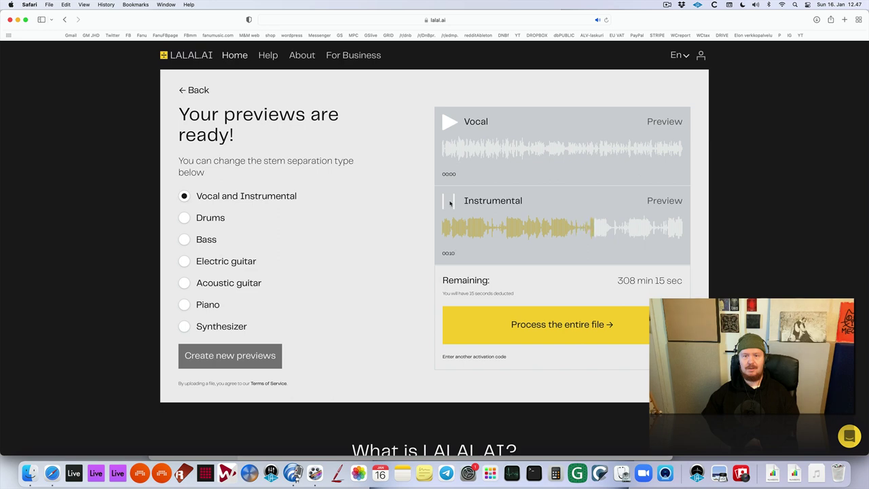
pyautogui.scroll(-5, 449, 203)
pyautogui.scroll(-2, 449, 201)
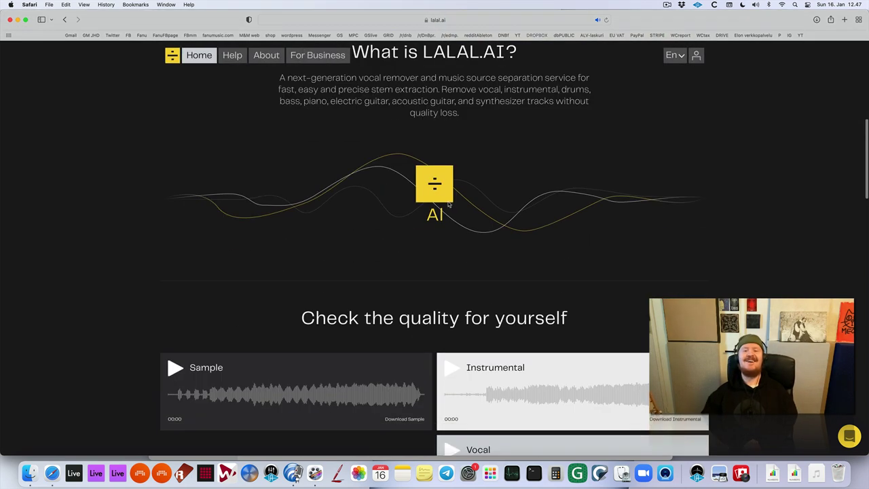
pyautogui.scroll(7, 445, 199)
pyautogui.scroll(-1, 446, 200)
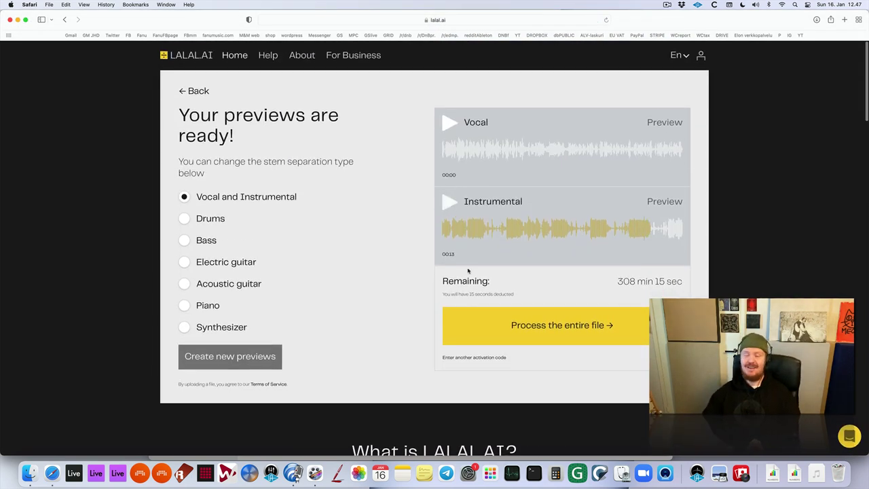
pyautogui.click(556, 327)
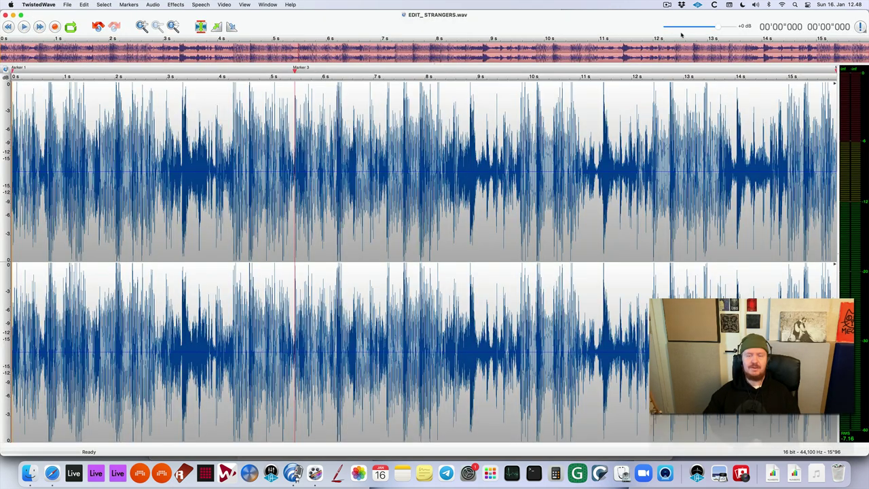
# Step: Play the original EDIT_STRANGERS edit from the start, switching to the no-vocals stem mid-playback
pyautogui.doubleClick(93, 252)
pyautogui.click(125, 266)
pyautogui.press('Home')
pyautogui.press('space')
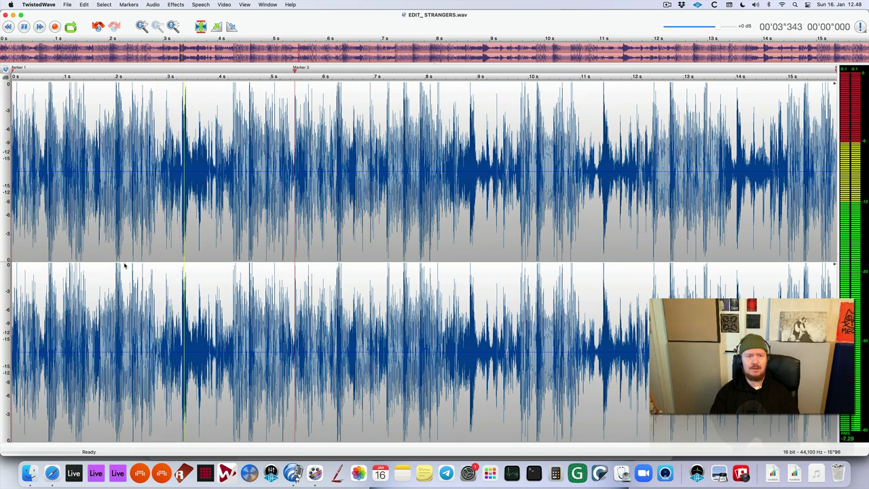
pyautogui.press('super+grave')
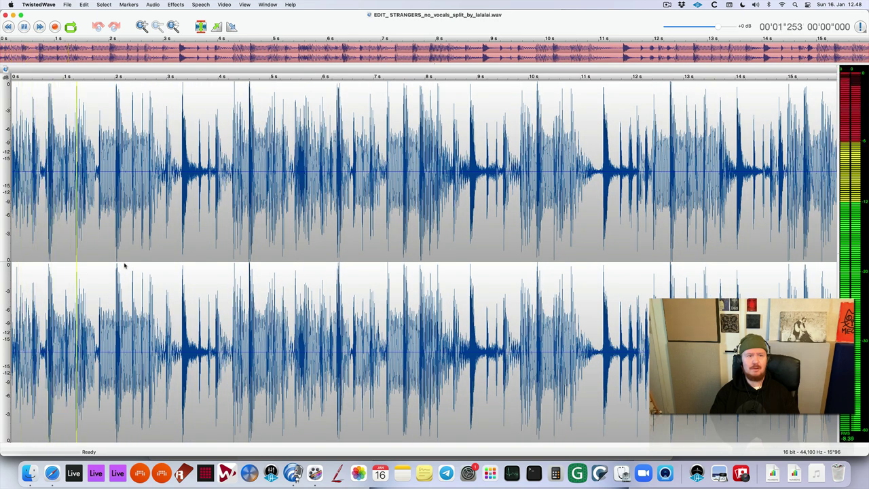
pyautogui.press('super+grave')
pyautogui.press('space')
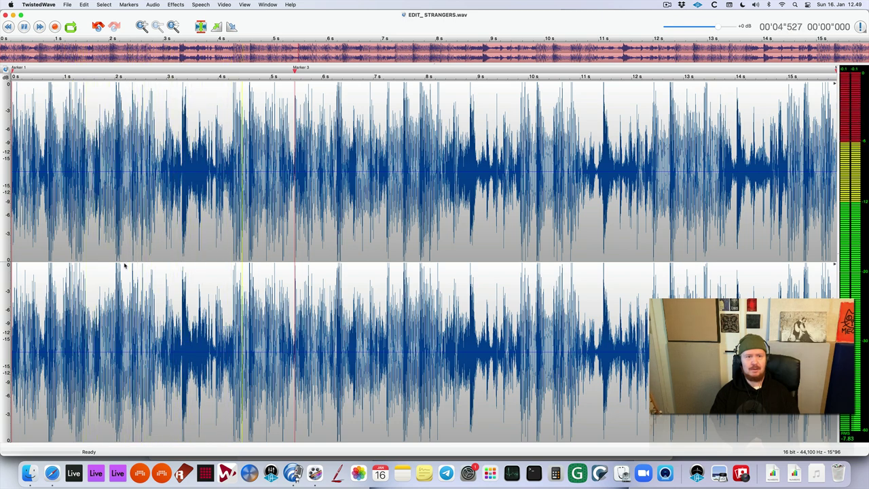
pyautogui.press('super+grave')
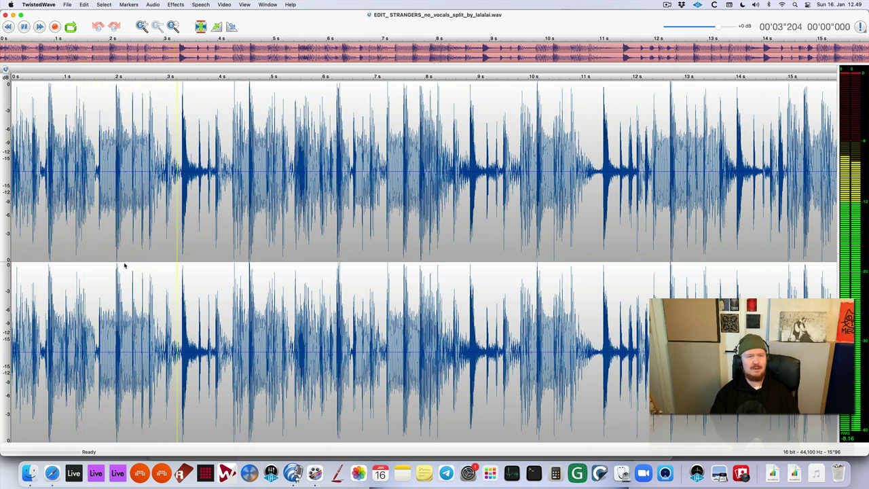
pyautogui.press('space')
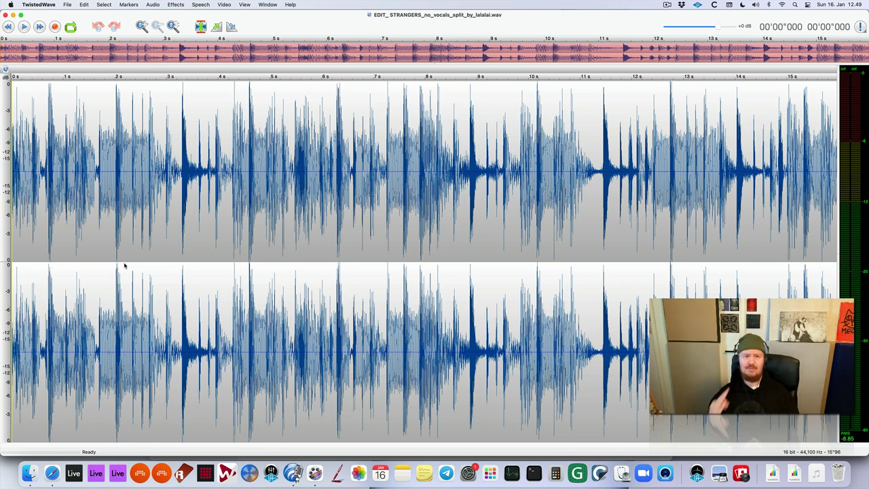
# Step: Play the no-vocals stem, then audition the original from just before 7.7 s
pyautogui.press('space')
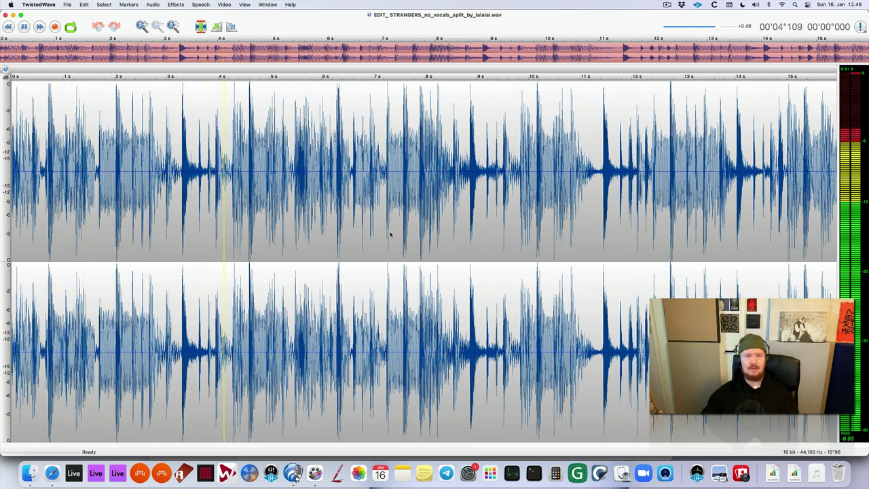
pyautogui.press('super+grave')
pyautogui.press('super+grave')
pyautogui.click(442, 241)
pyautogui.click(407, 247)
pyautogui.press('space')
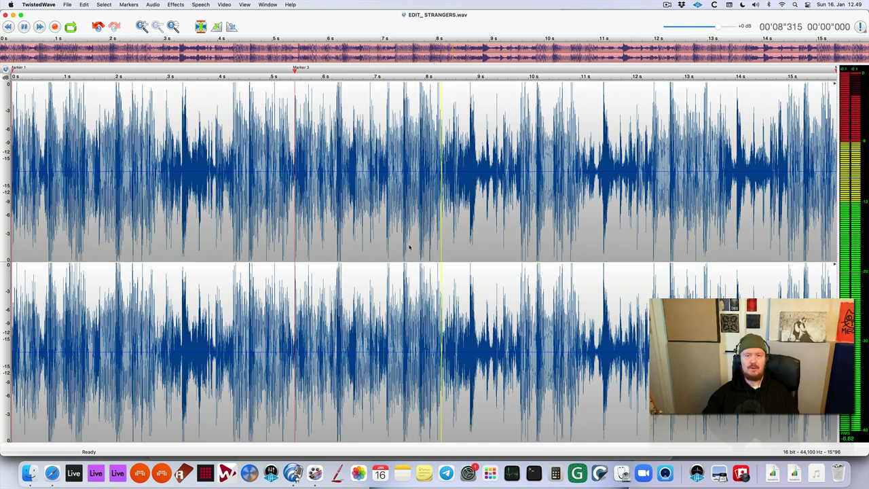
pyautogui.press('space')
pyautogui.click(384, 250)
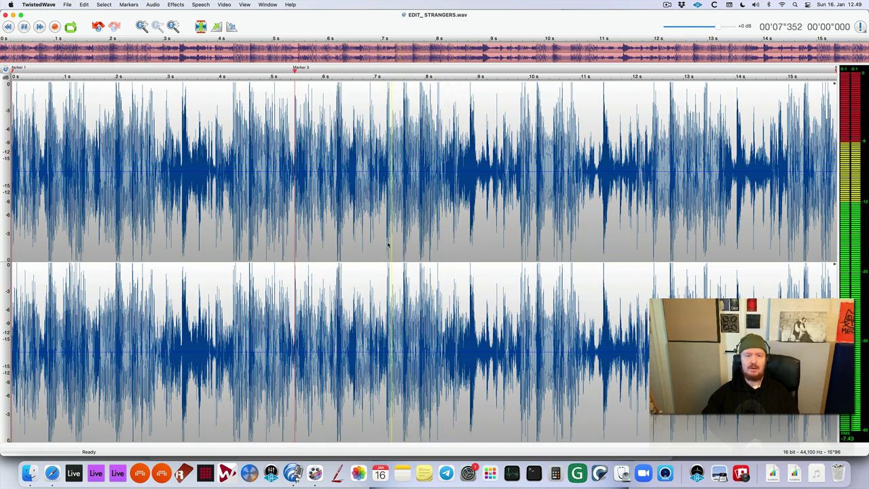
# Step: Cycle between the open files and play the instrumental stem from about 7 s
pyautogui.press('super+grave')
pyautogui.press('super+grave')
pyautogui.click(386, 240)
pyautogui.press('super+grave')
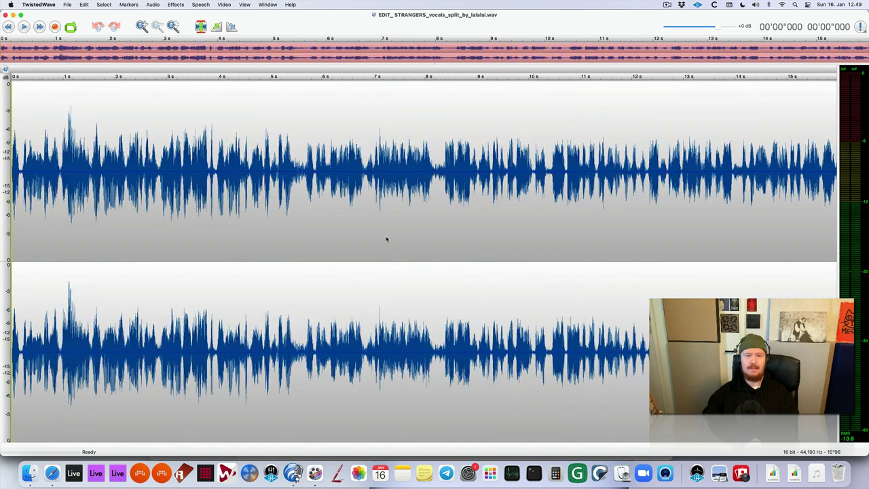
pyautogui.press('space')
pyautogui.press('super+grave')
pyautogui.press('super+grave')
pyautogui.press('super+shift+grave')
pyautogui.press('super+shift+grave')
pyautogui.press('super+grave')
pyautogui.click(387, 239)
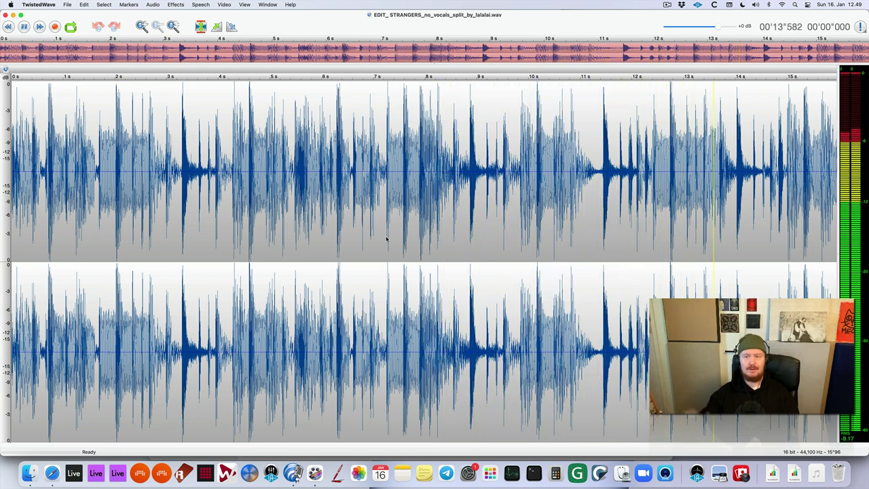
pyautogui.press('space')
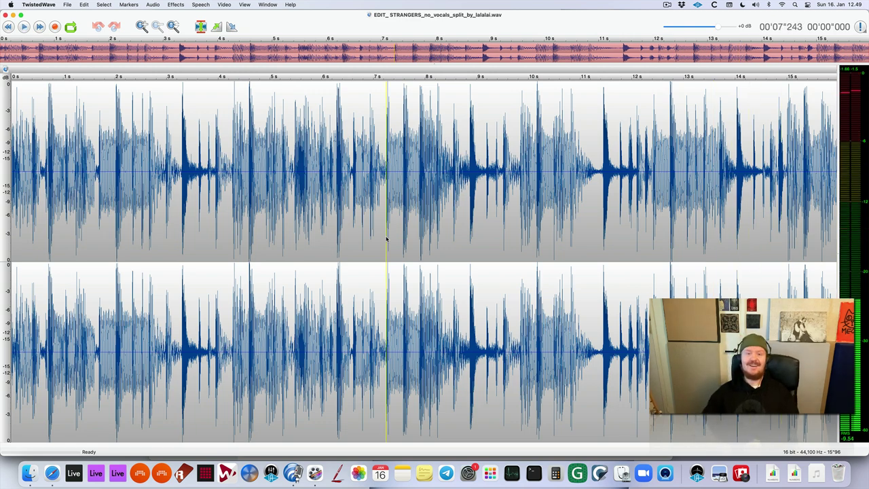
# Step: Audition the original from near 7.9 s, fine-tuning the position to 7.884 s
pyautogui.press('super+grave')
pyautogui.click(419, 233)
pyautogui.press('space')
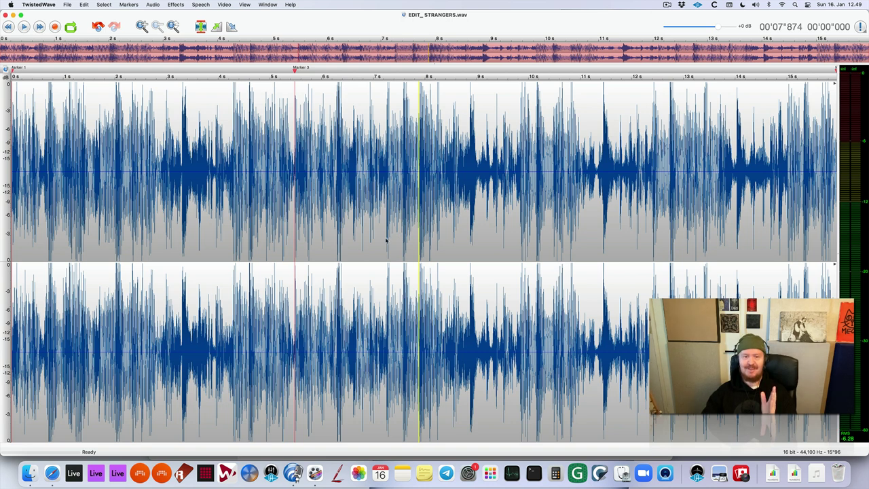
pyautogui.click(416, 242)
pyautogui.click(419, 239)
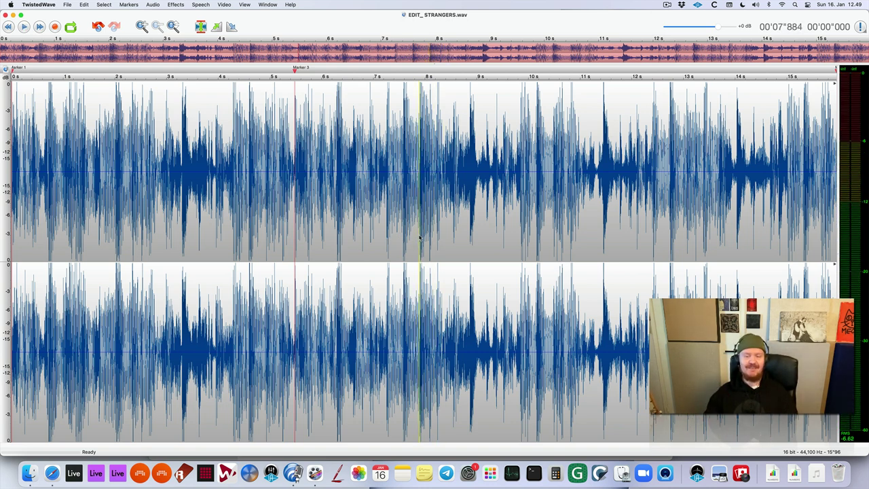
pyautogui.click(419, 237)
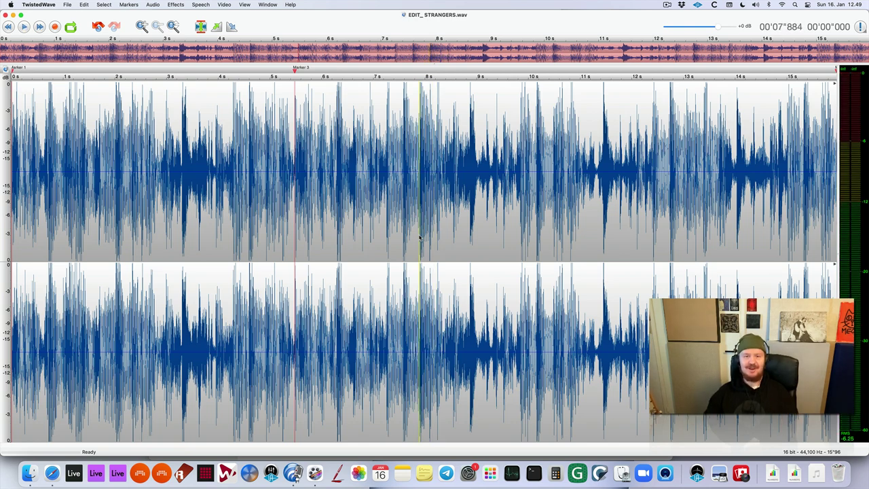
# Step: Audition the no-vocals stem around 7.19–7.874 s, then show all open windows and recent files
pyautogui.press('super+grave')
pyautogui.press('space')
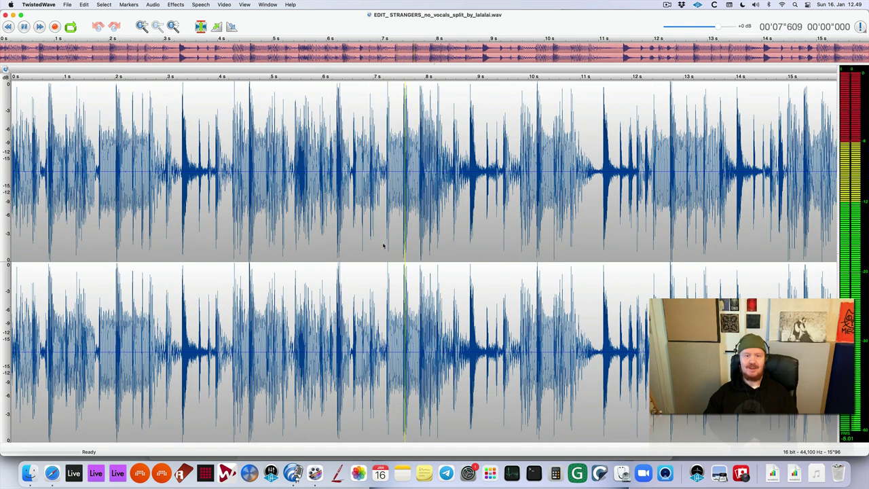
pyautogui.click(383, 246)
pyautogui.press('space')
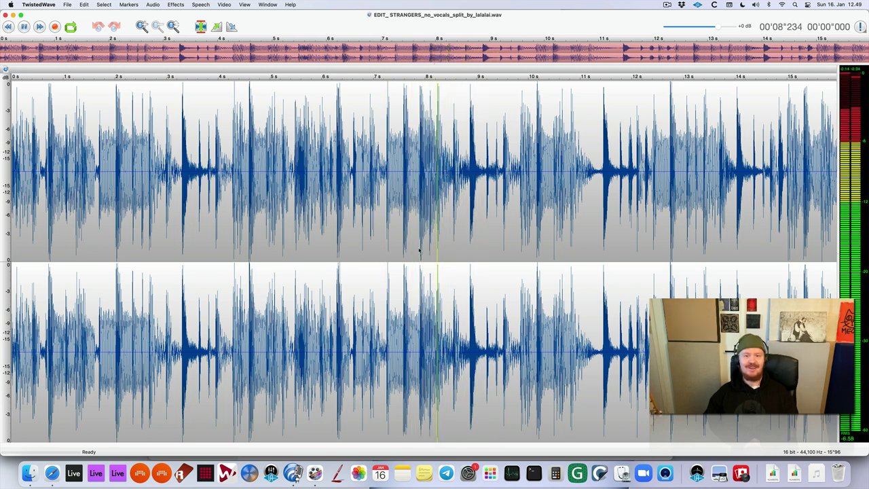
pyautogui.click(409, 250)
pyautogui.press('space')
pyautogui.click(419, 245)
pyautogui.press('space')
pyautogui.click(418, 244)
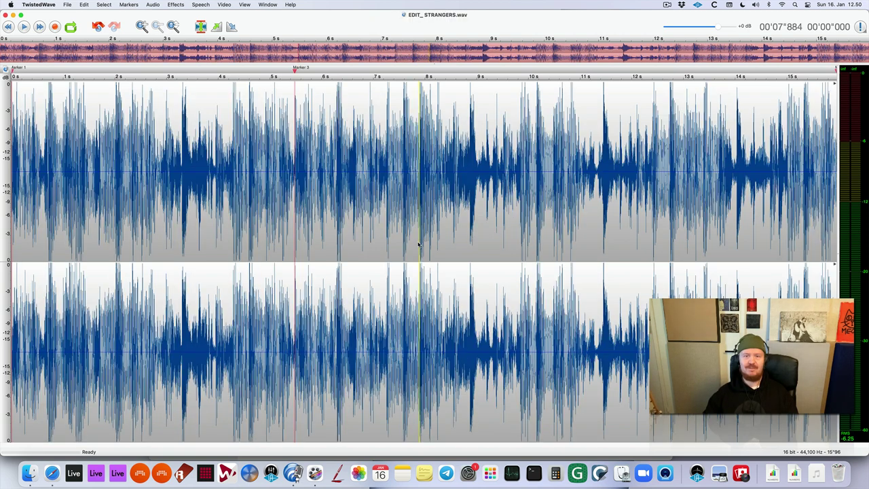
pyautogui.hotkey('ctrl', 'Down')
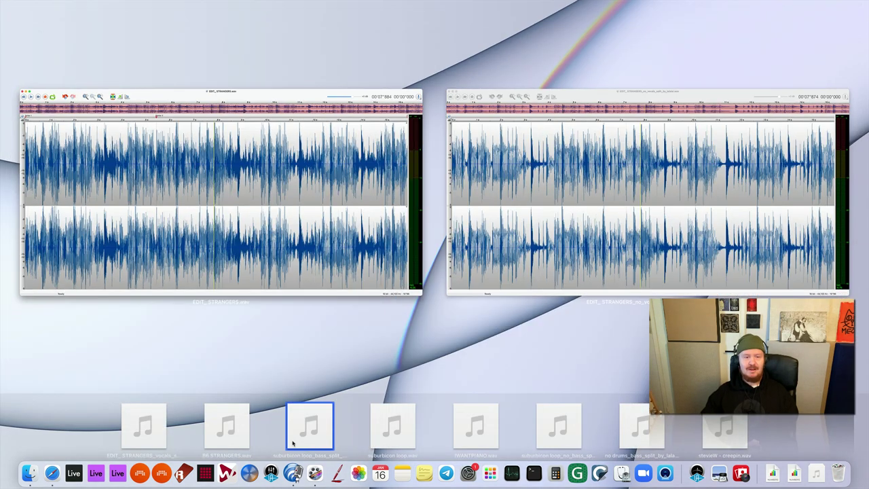
# Step: Open EDIT_STRANGERS_vocals_split_by_lalalai.wav from App Exposé and play its opening seconds
pyautogui.click(144, 436)
pyautogui.press('space')
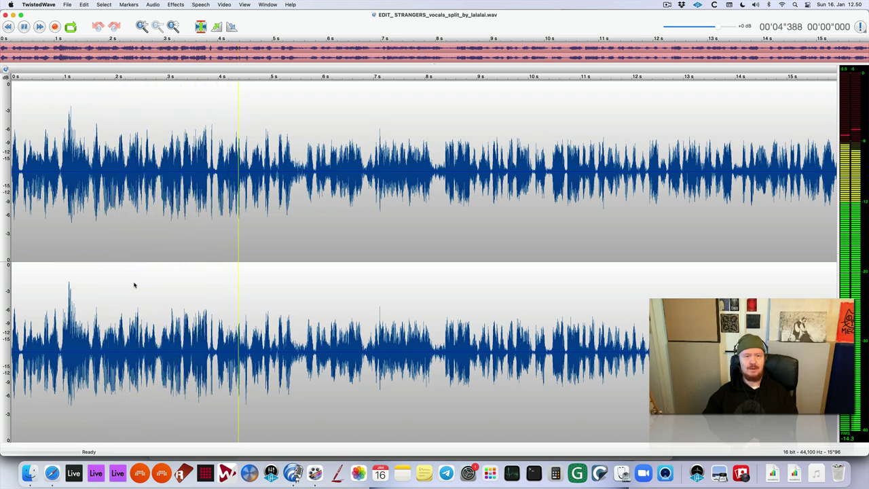
pyautogui.press('space')
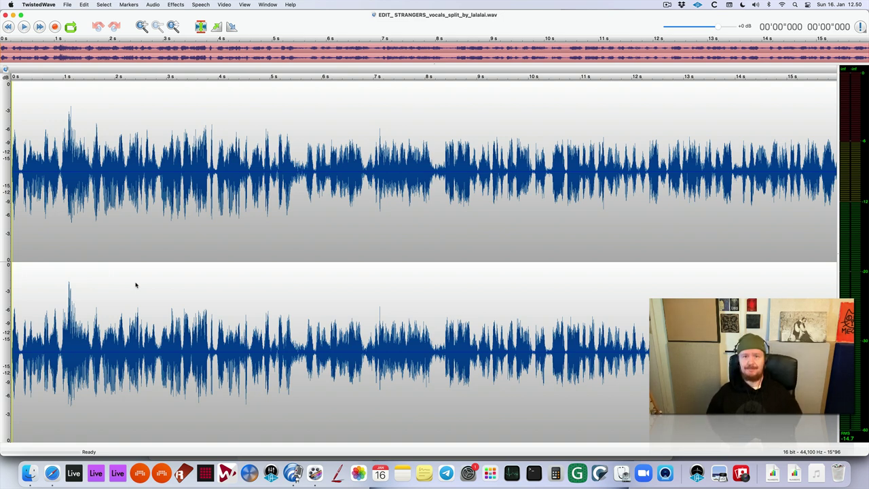
pyautogui.press('space')
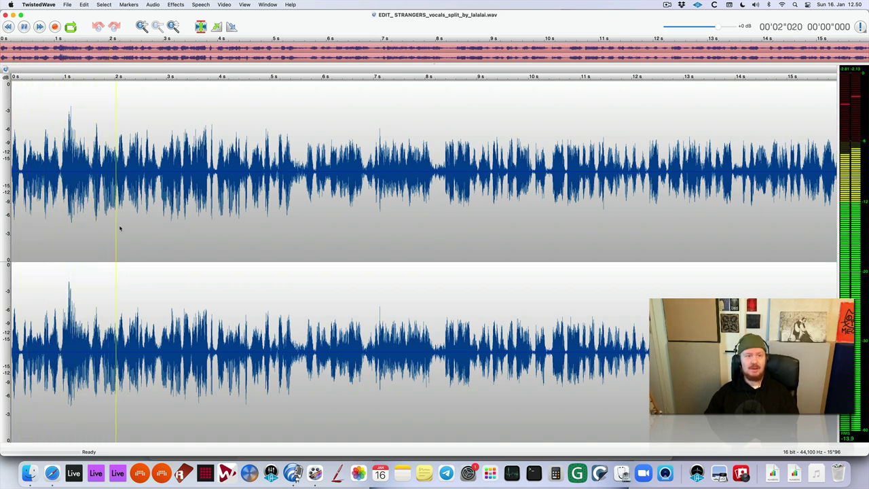
# Step: Replay the vocals from about 1.07 s, then from 1.062 s
pyautogui.click(105, 224)
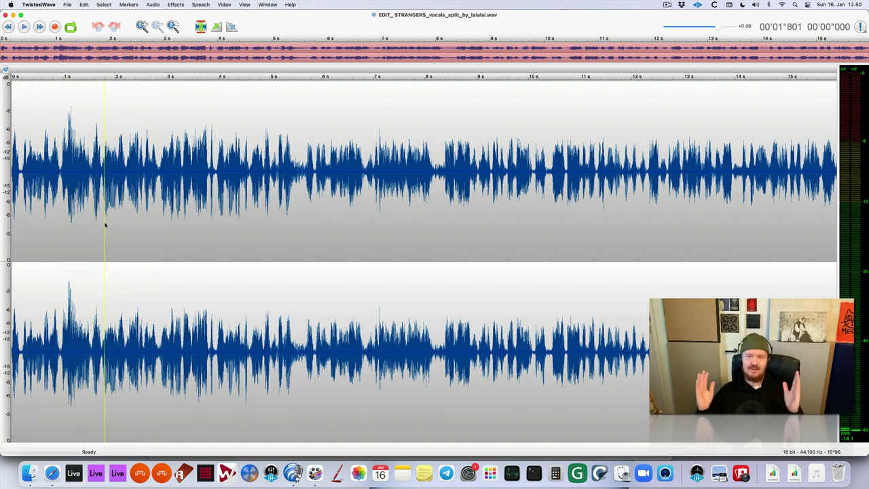
pyautogui.click(23, 235)
pyautogui.press('space')
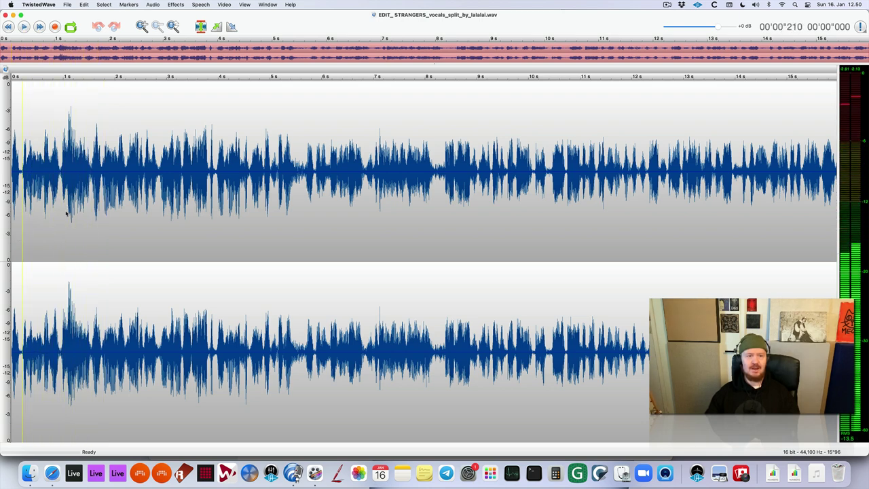
pyautogui.click(68, 213)
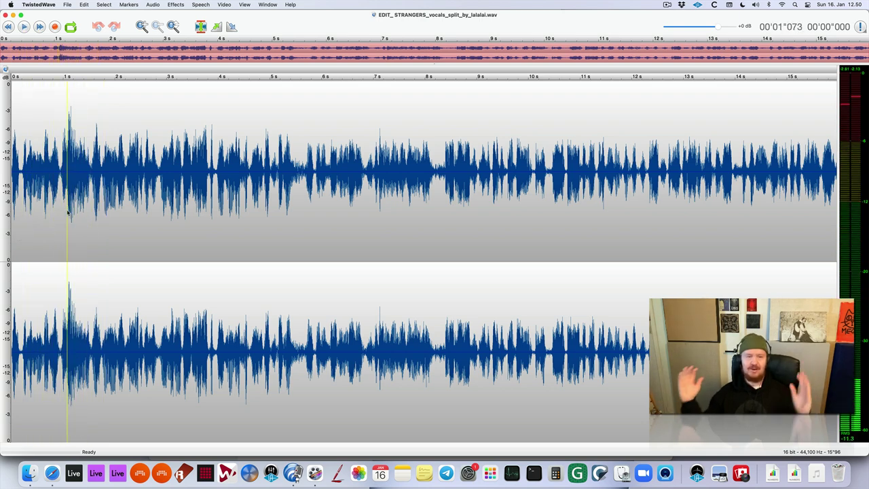
pyautogui.press('space')
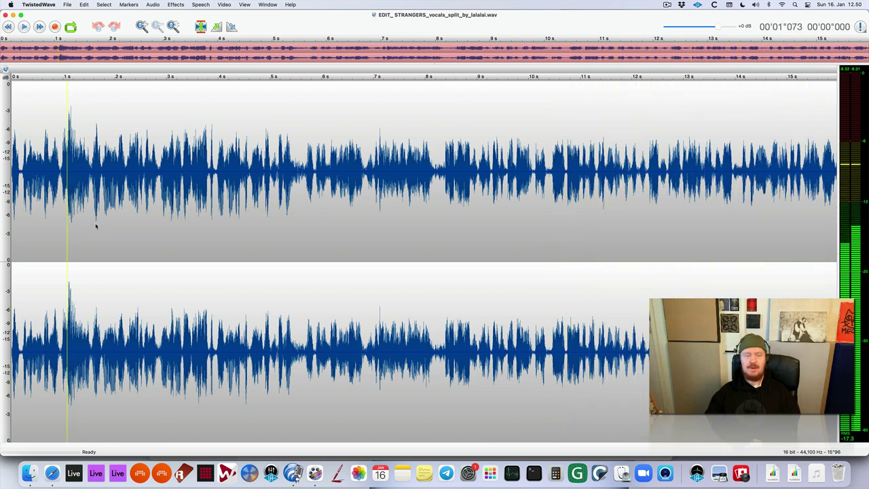
pyautogui.click(66, 253)
pyautogui.press('space')
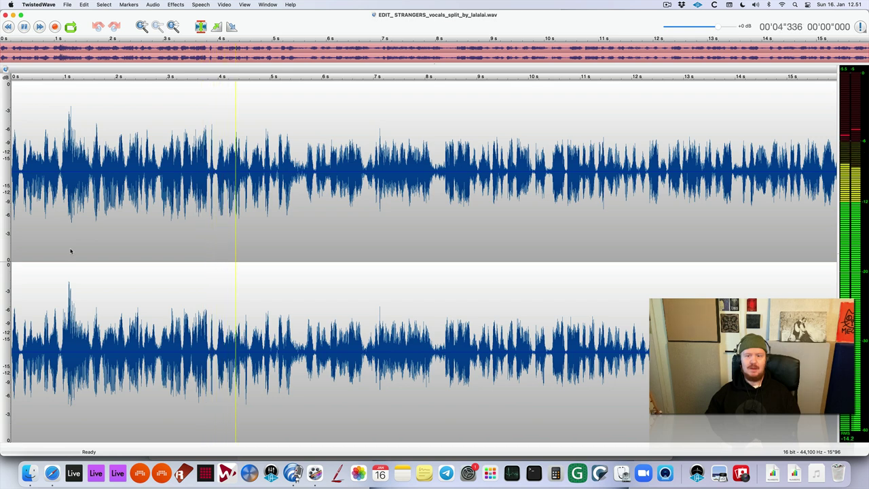
pyautogui.press('space')
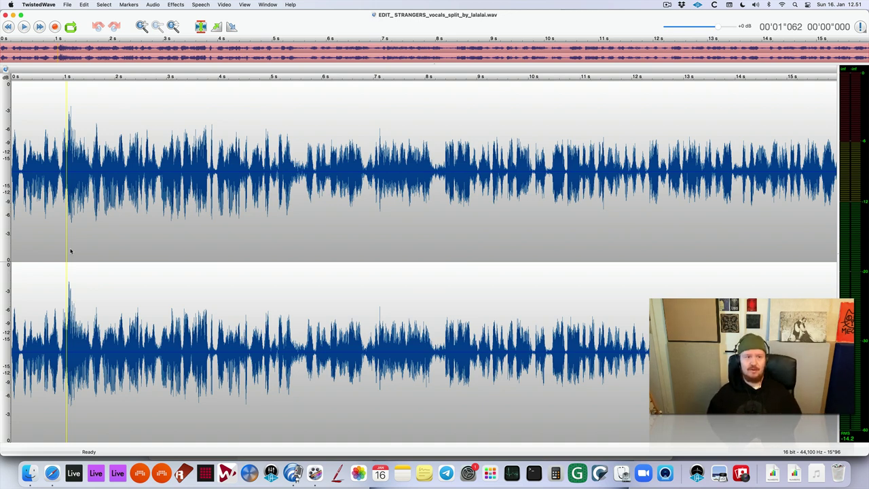
# Step: Back out of the LALAL.AI split results to its home page and scroll through it
pyautogui.press('super+Tab')
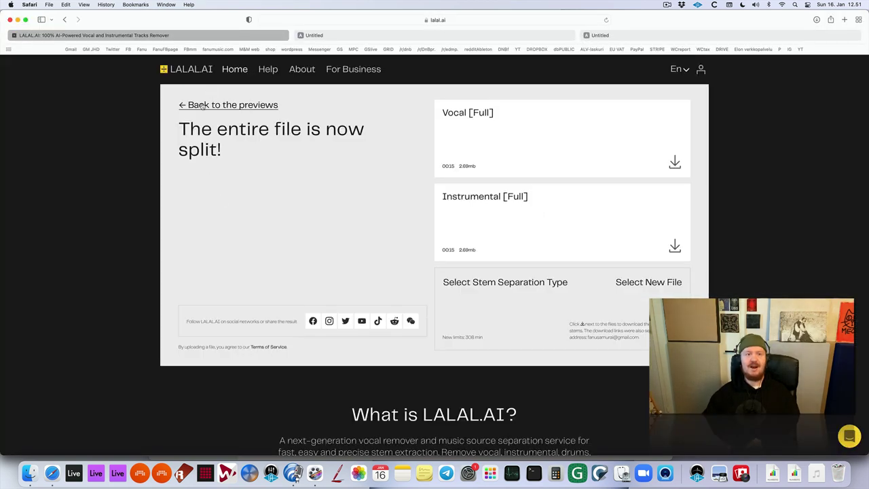
pyautogui.click(203, 105)
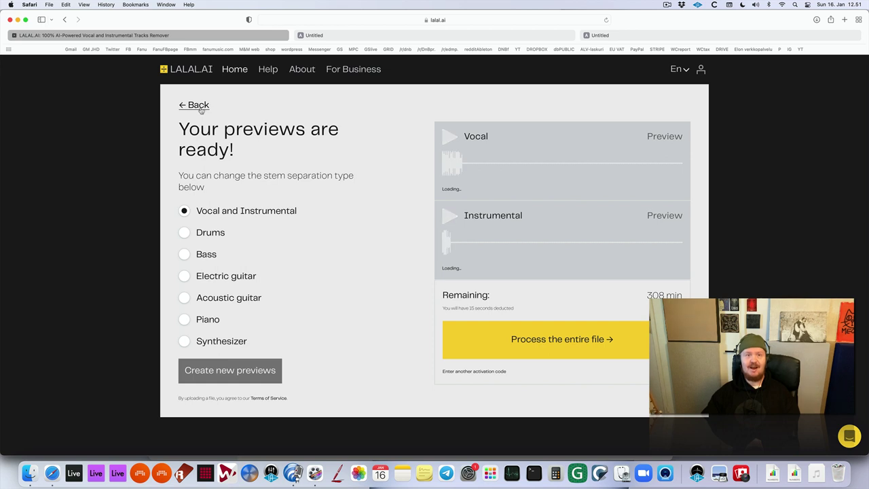
pyautogui.click(202, 106)
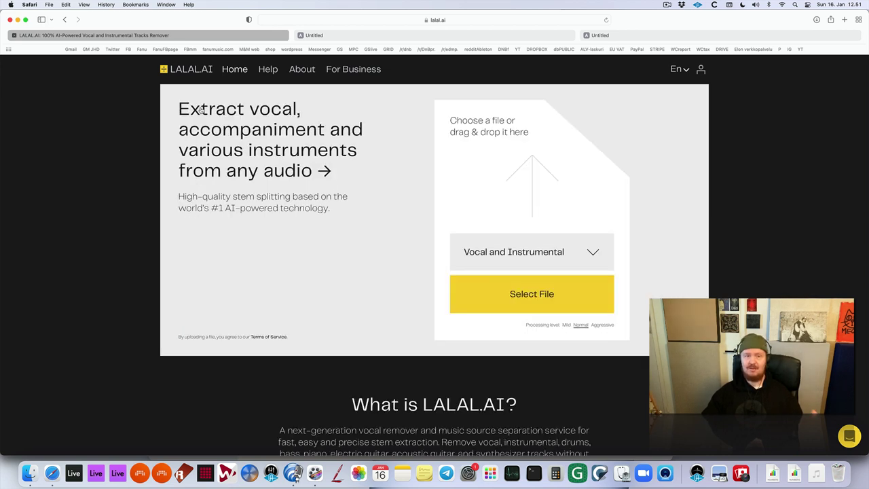
pyautogui.scroll(-3, 332, 206)
pyautogui.scroll(-5, 331, 206)
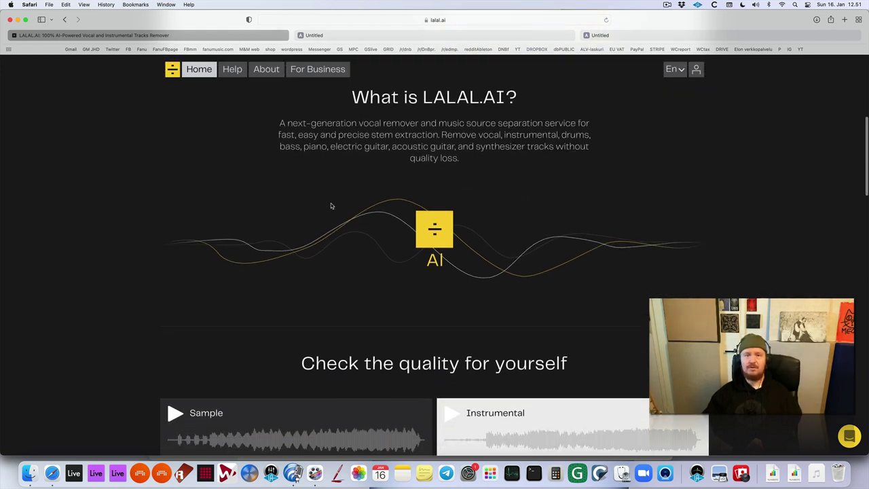
pyautogui.scroll(-4, 331, 207)
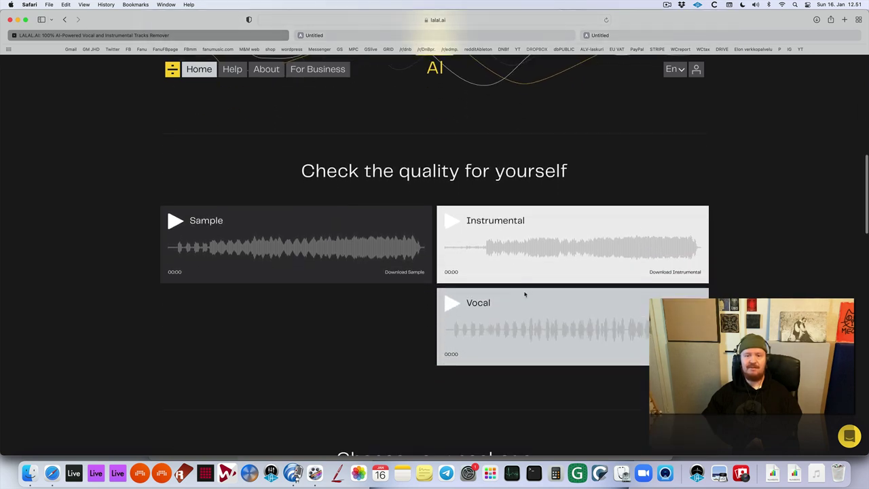